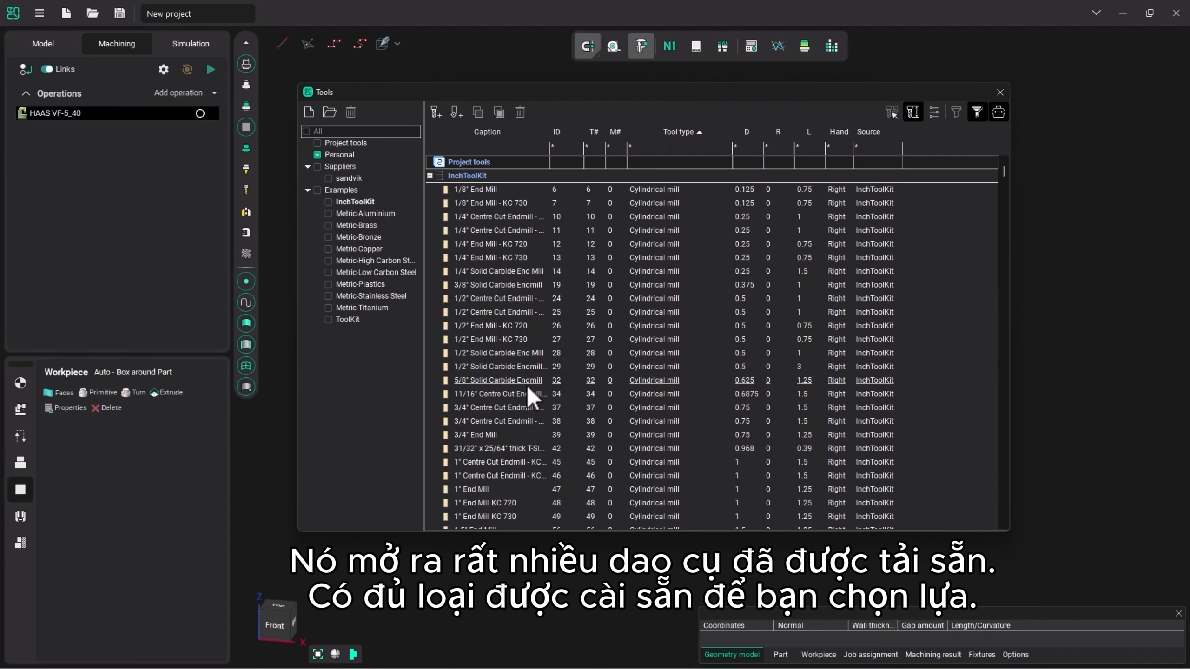
# Create a new personal tool library named Tutorial.
pyautogui.click(360, 201)
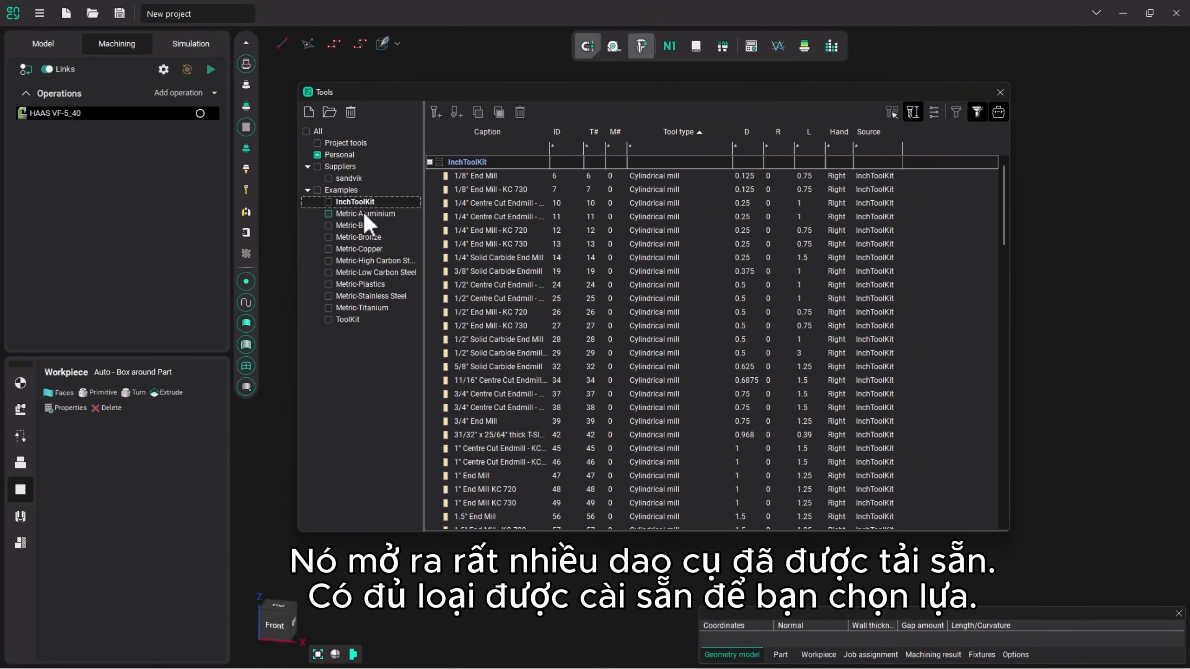
pyautogui.click(364, 214)
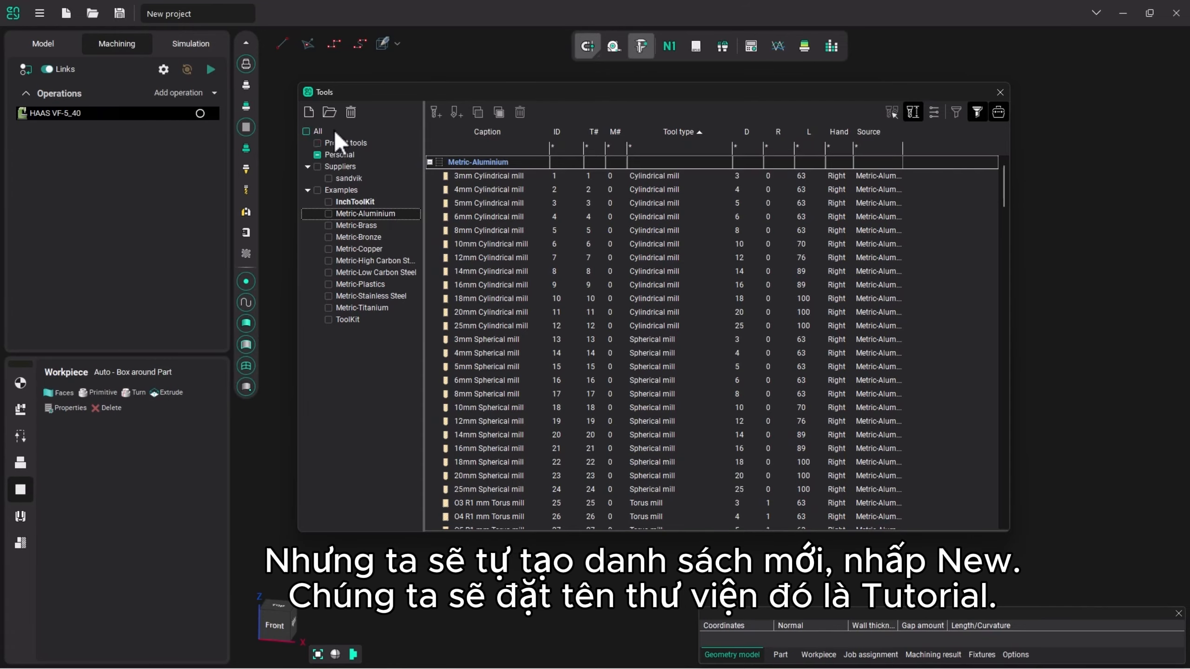
pyautogui.click(309, 112)
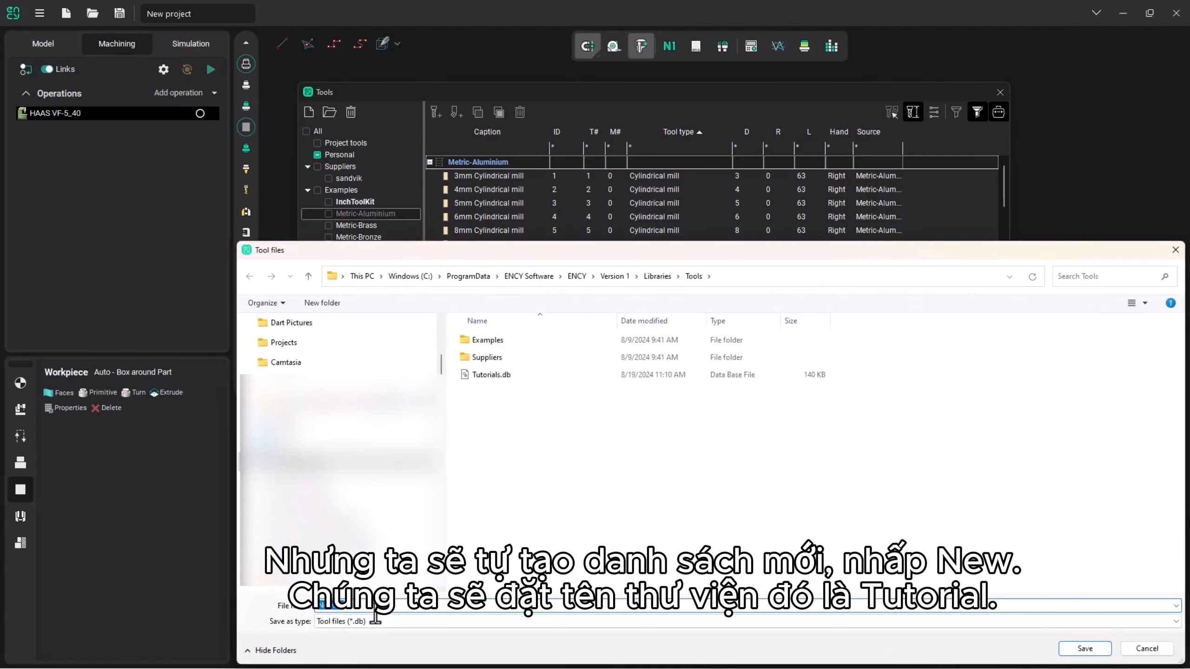
pyautogui.write('Tutor')
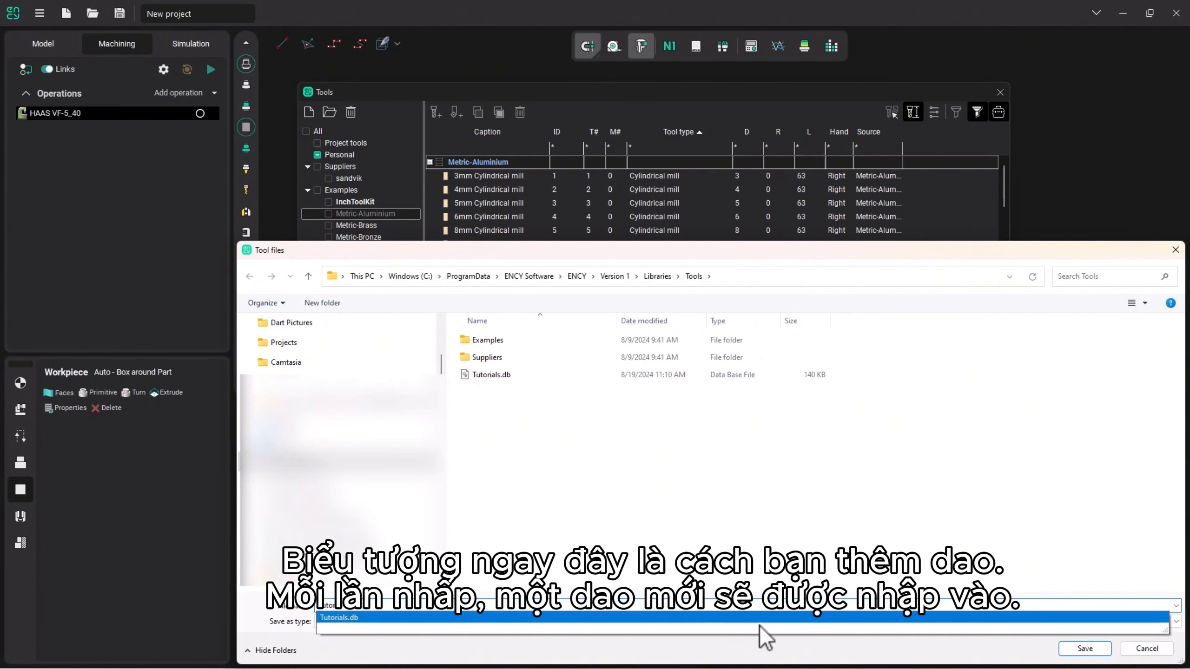
pyautogui.click(1085, 649)
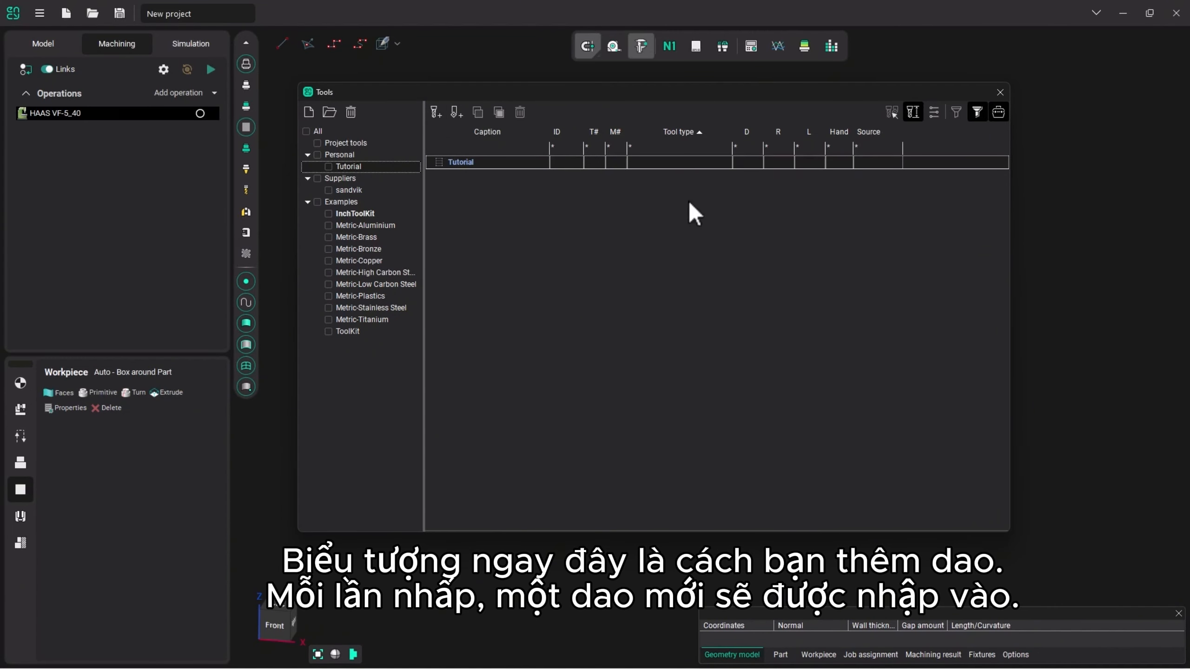
# Add a cylindrical mill to the Tutorial library and name it 75mm Face Mill.
pyautogui.click(436, 117)
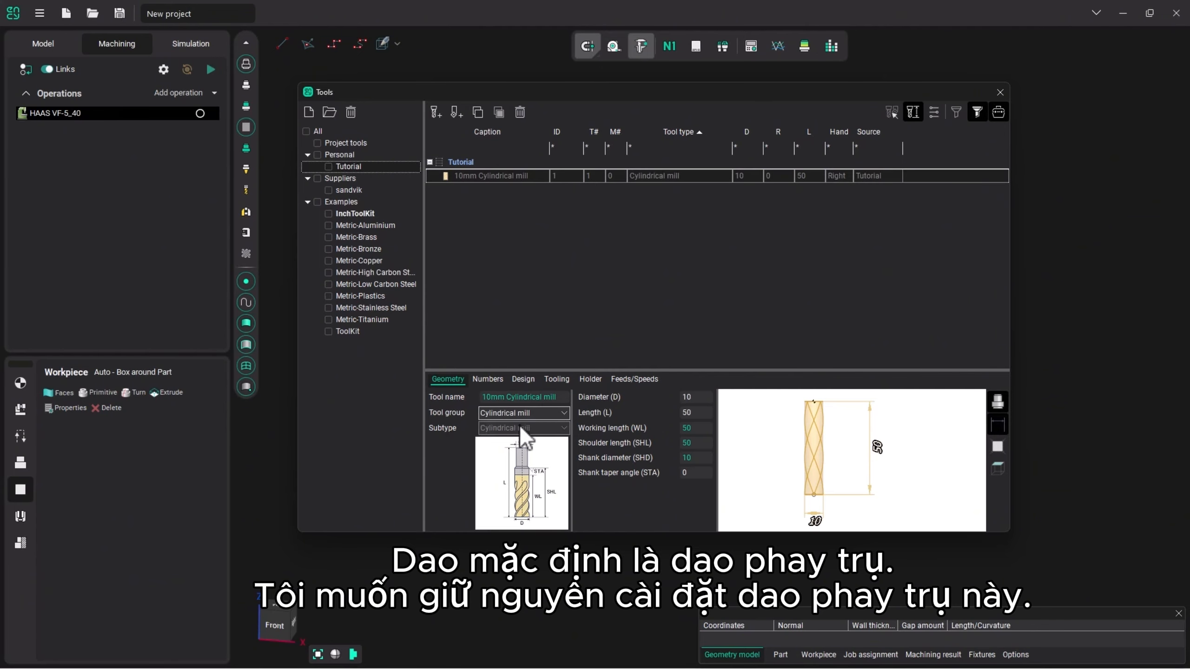
pyautogui.click(488, 397)
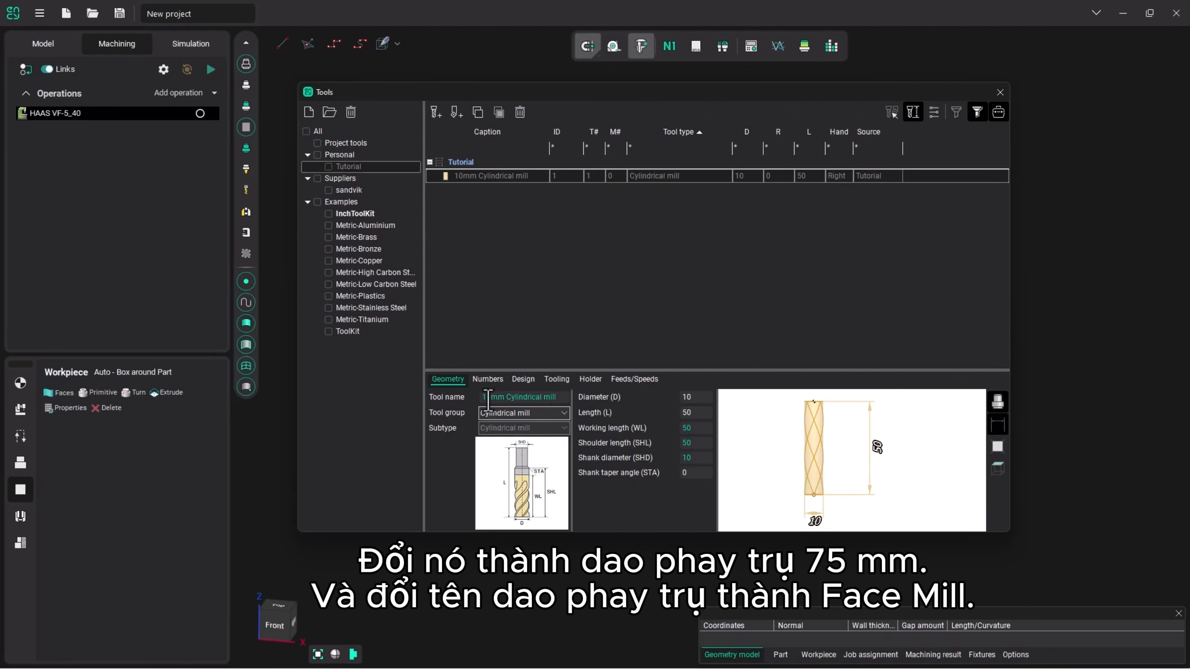
pyautogui.moveTo(488, 398); pyautogui.dragTo(482, 400)
pyautogui.write('75')
pyautogui.moveTo(507, 397); pyautogui.dragTo(555, 402)
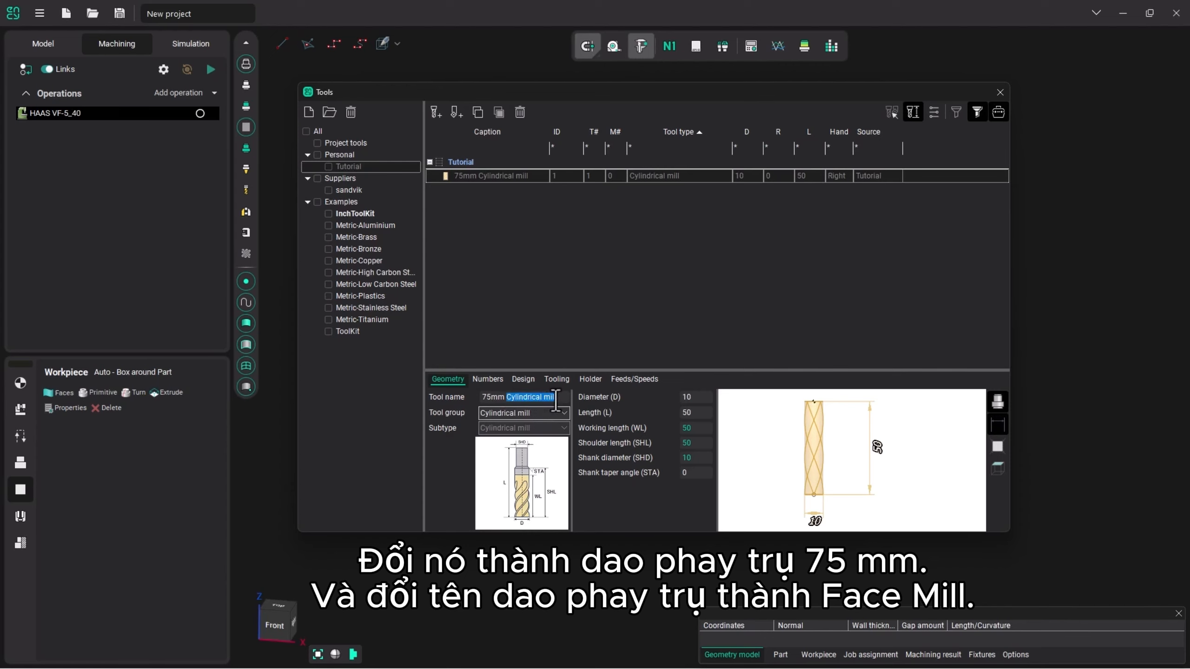
pyautogui.write('Face Mi')
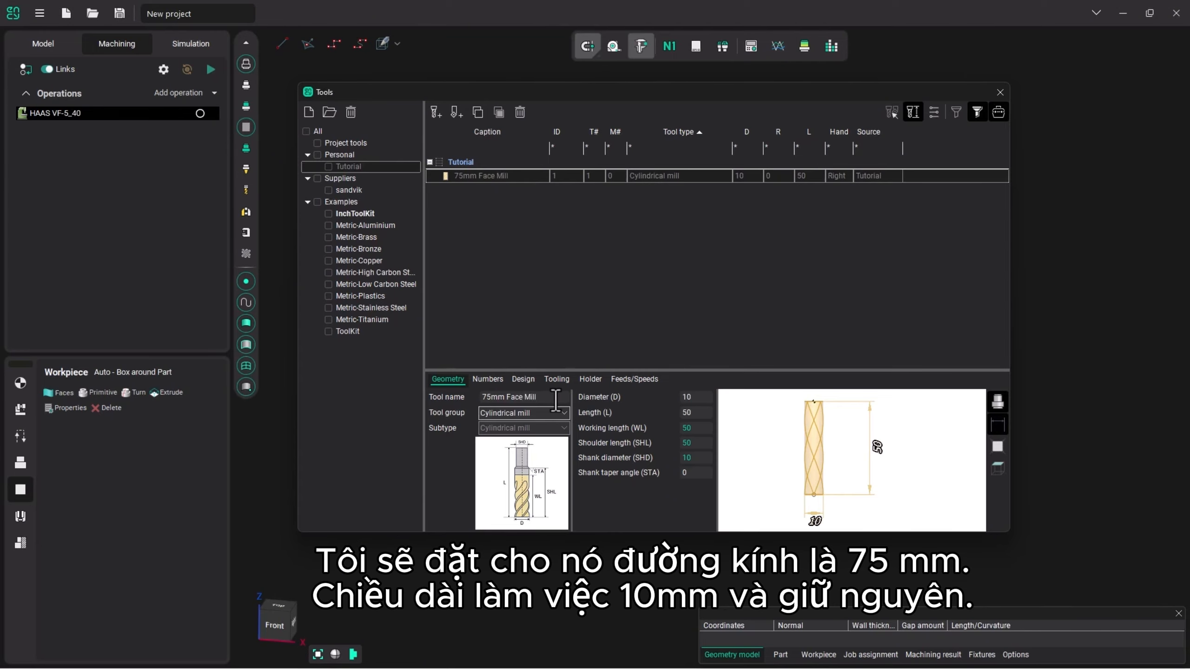
# Set the face mill's diameter to 75 mm and its length to 10 mm.
pyautogui.moveTo(699, 397); pyautogui.dragTo(668, 404)
pyautogui.write('75')
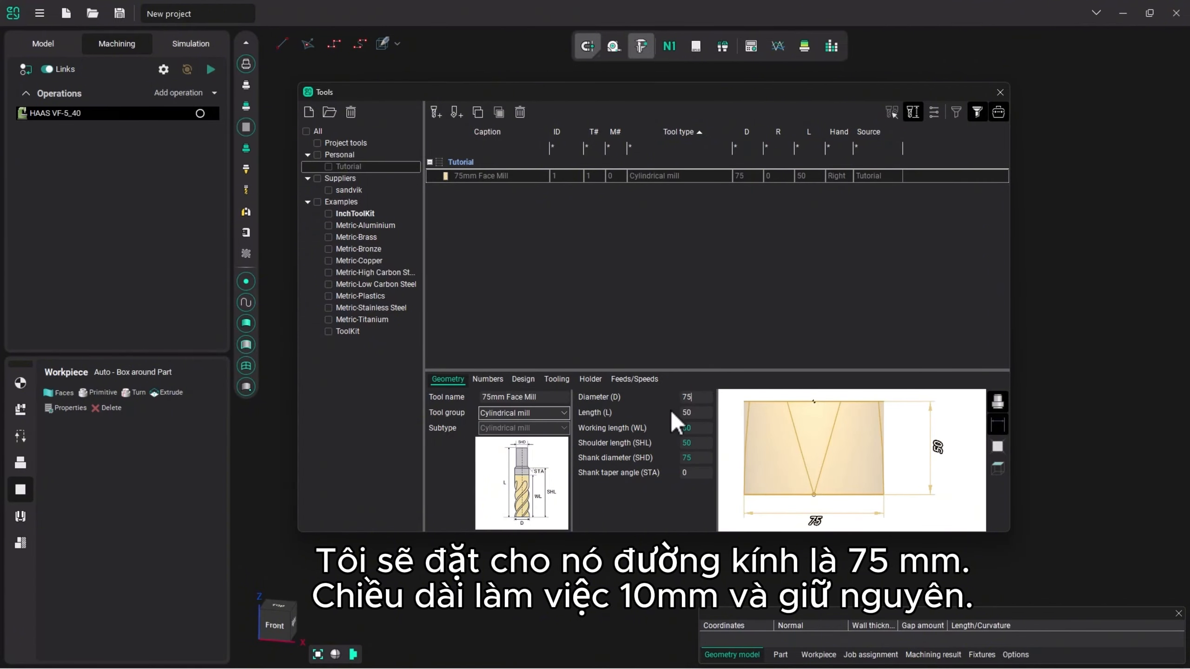
pyautogui.press('Tab')
pyautogui.write('10')
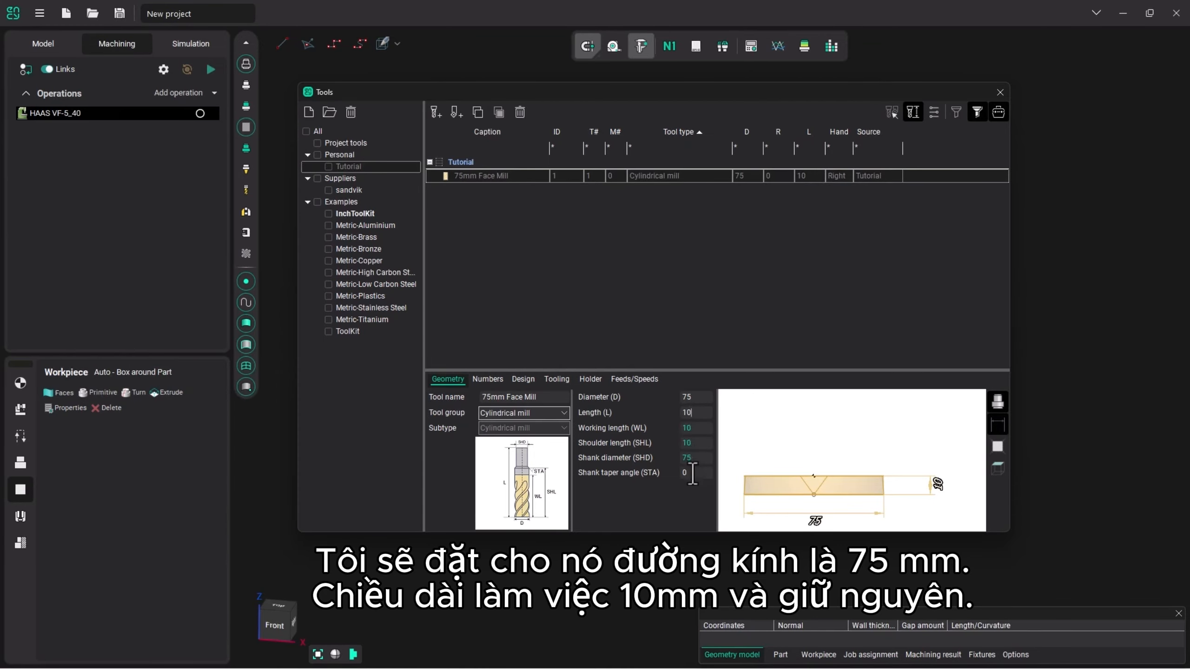
# Enable the face mill's tool ID and check its design and tooling settings.
pyautogui.click(487, 379)
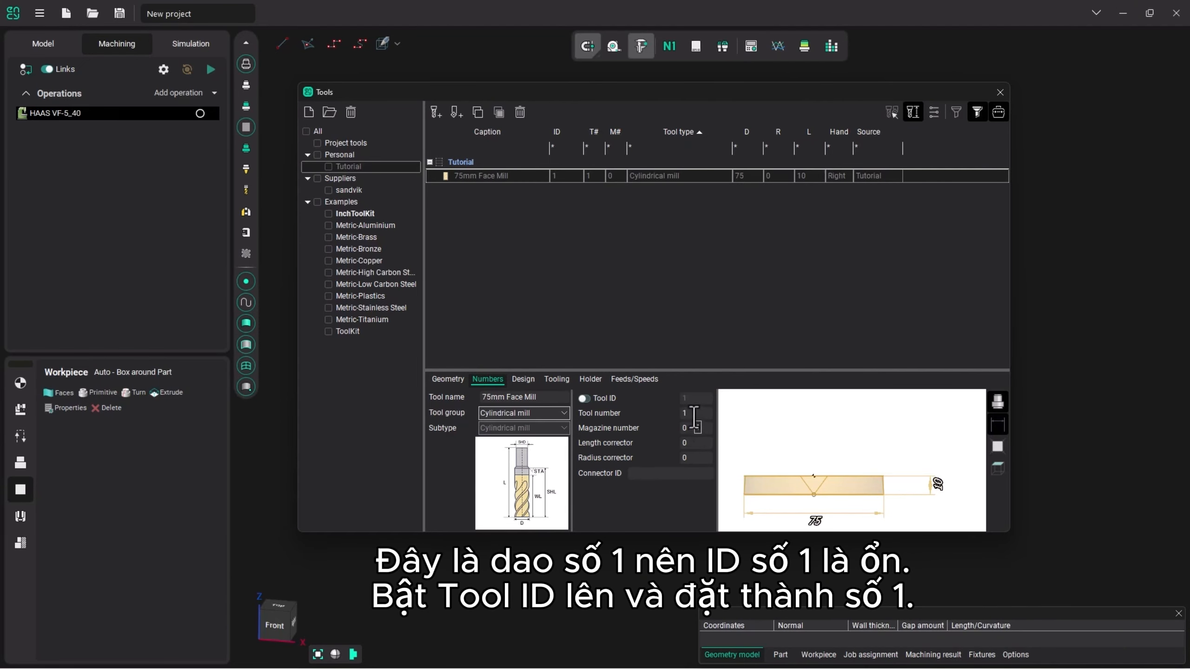
pyautogui.click(585, 398)
pyautogui.click(522, 381)
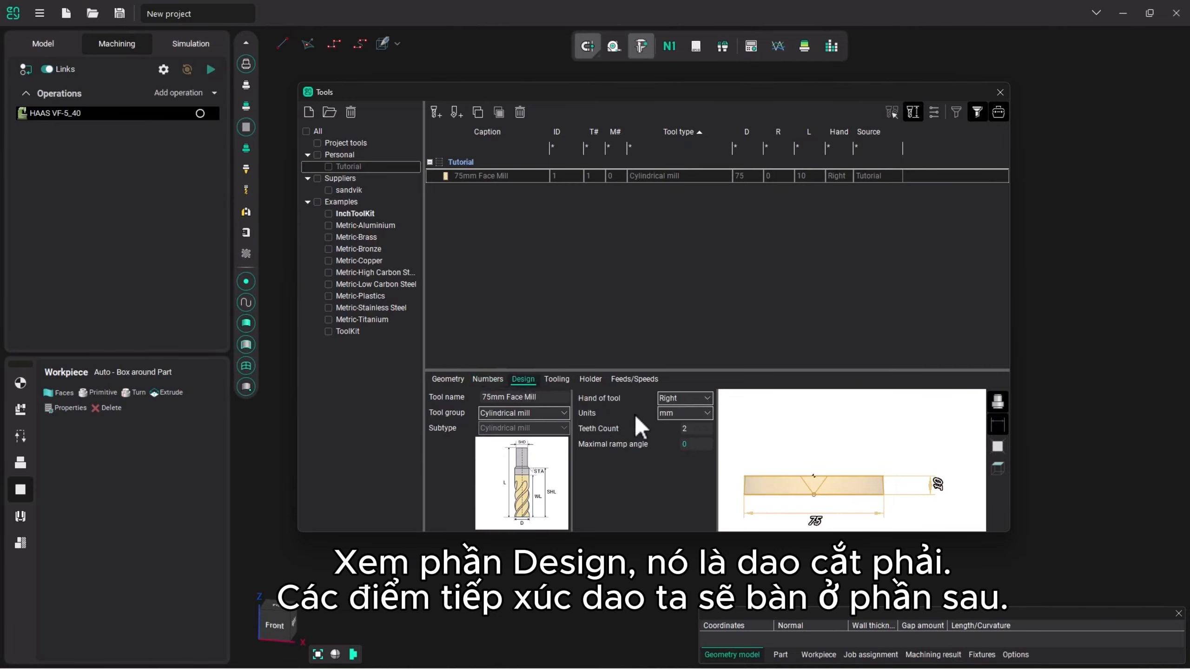
pyautogui.click(562, 382)
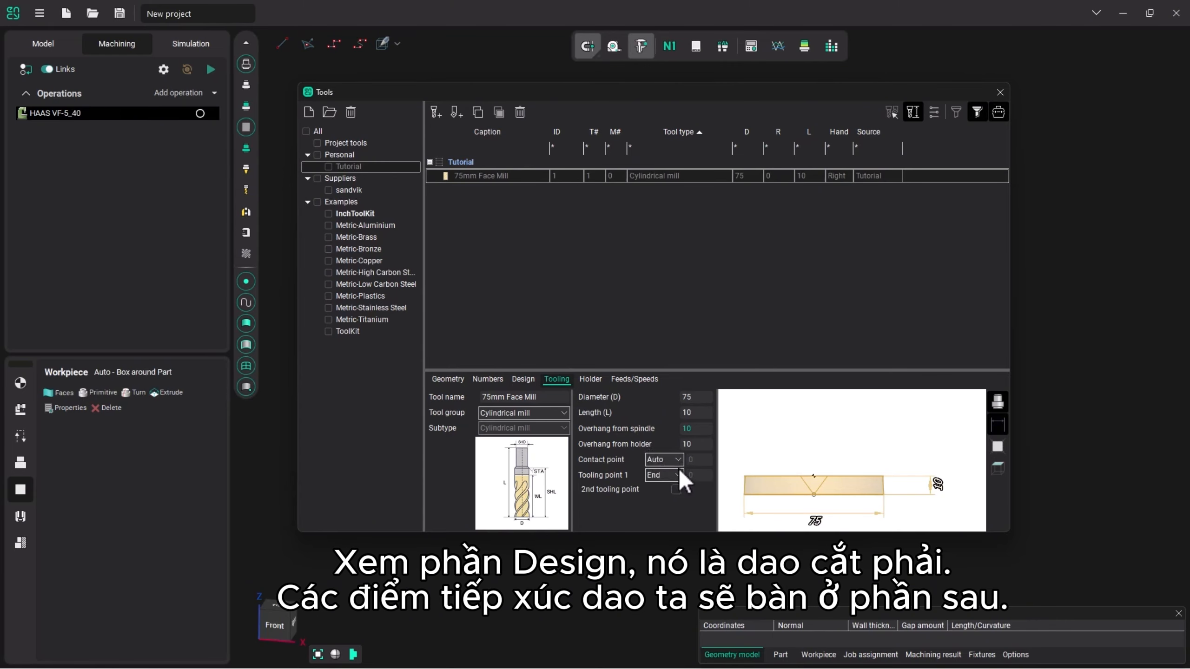
# Assign Tool Holder LD38 L59 from the Metric-Aluminium library to the face mill.
pyautogui.click(591, 379)
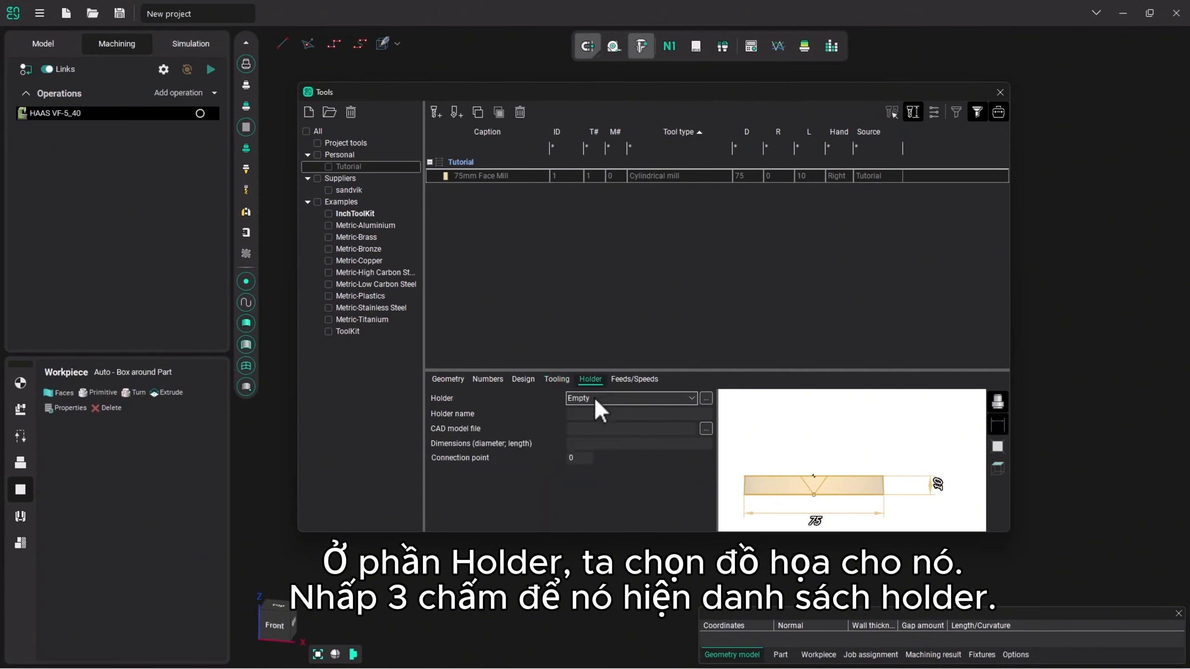
pyautogui.click(706, 398)
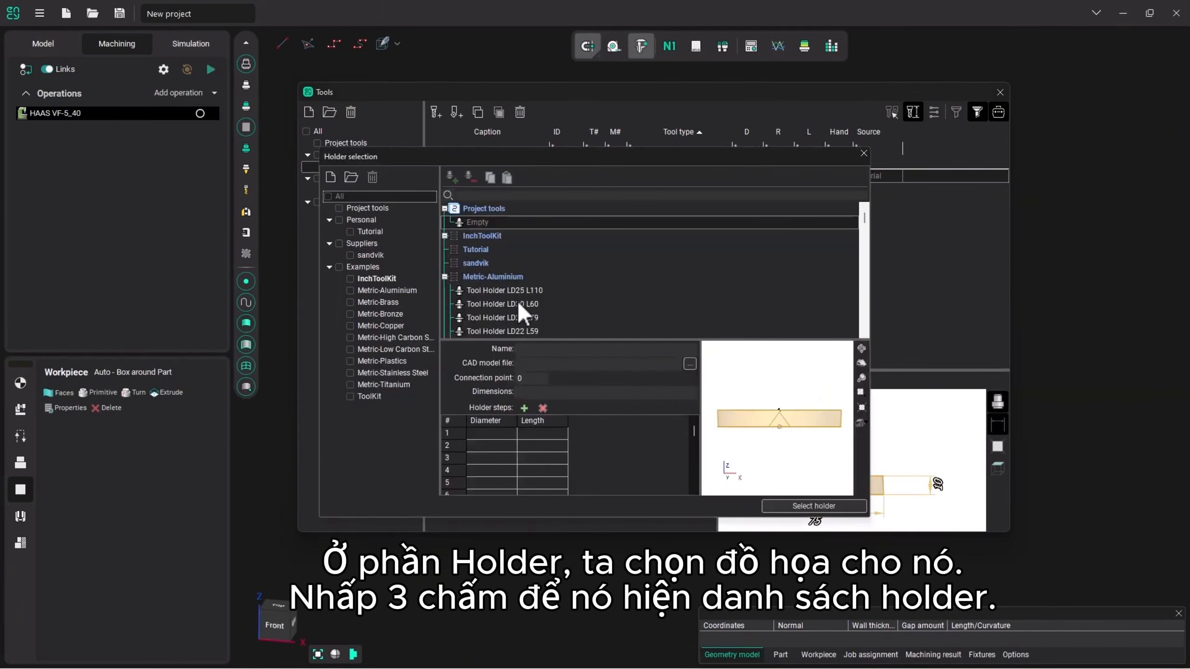
pyautogui.scroll(-2, 516, 300)
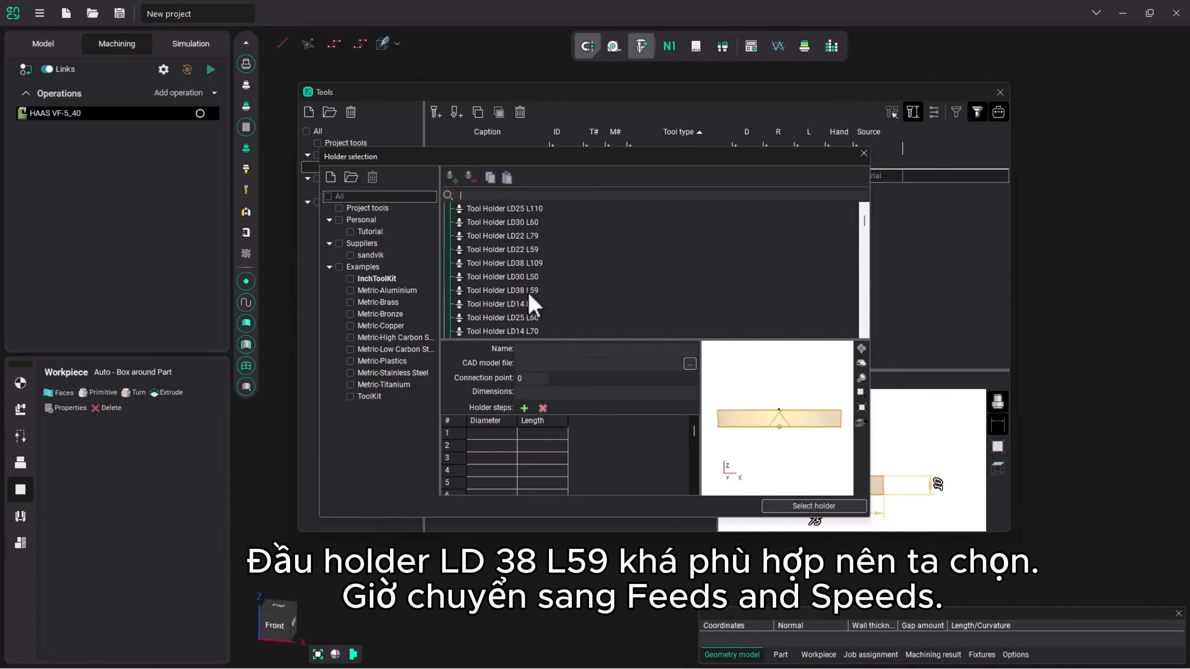
pyautogui.click(530, 290)
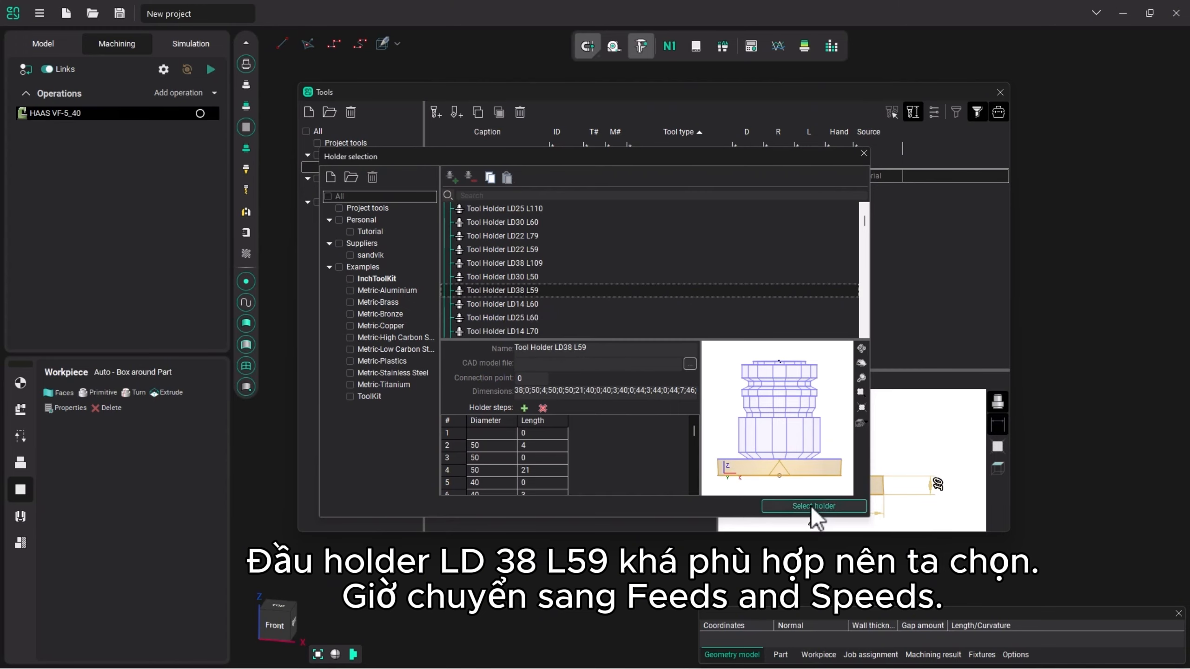
pyautogui.press('Return')
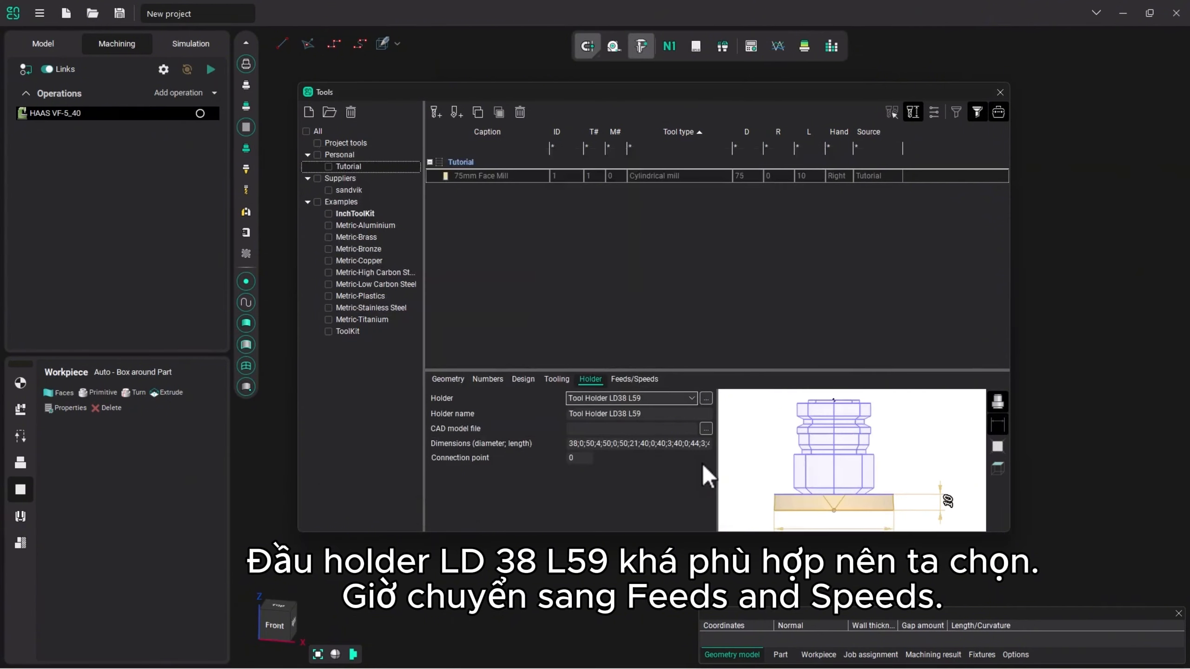
# Set the face mill's spindle speed to 2400 revolutions per minute and its working feed to 1000 mm/min.
pyautogui.click(637, 380)
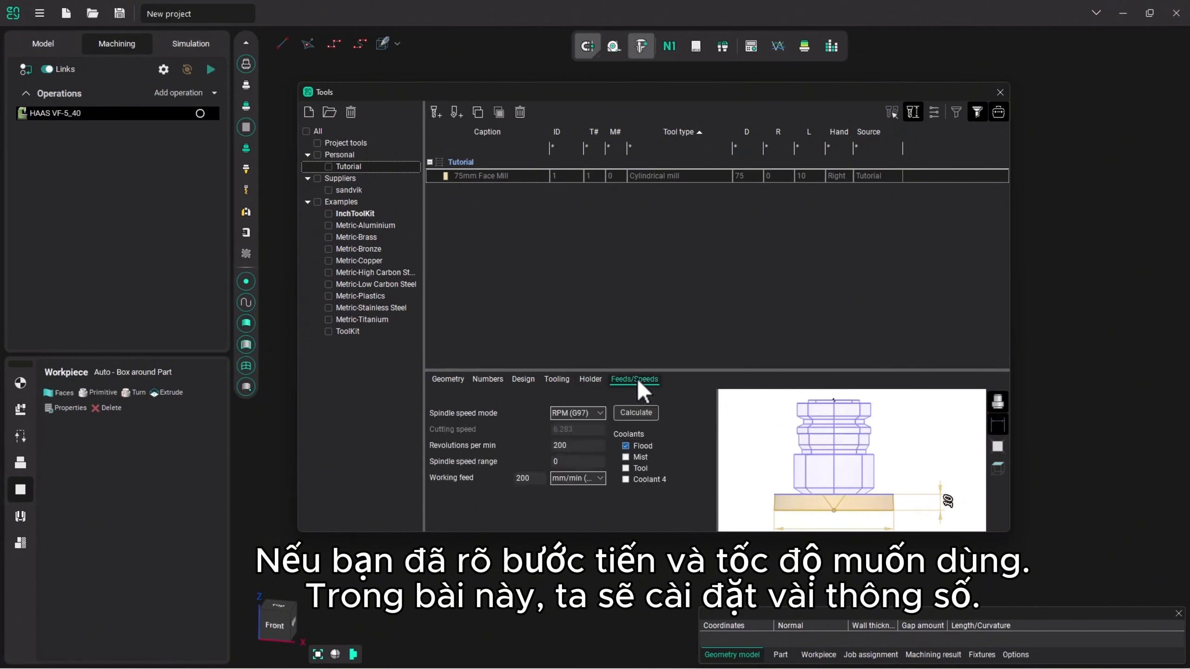
pyautogui.doubleClick(580, 446)
pyautogui.write('2400')
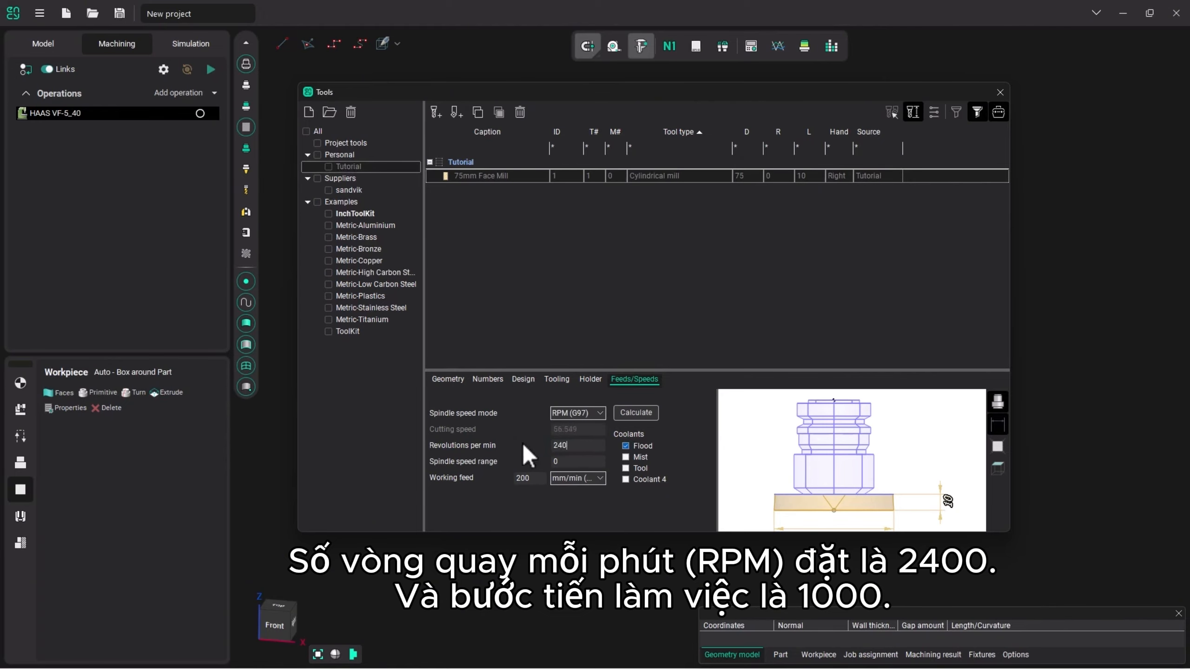
pyautogui.click(516, 478)
pyautogui.moveTo(542, 479); pyautogui.dragTo(497, 478)
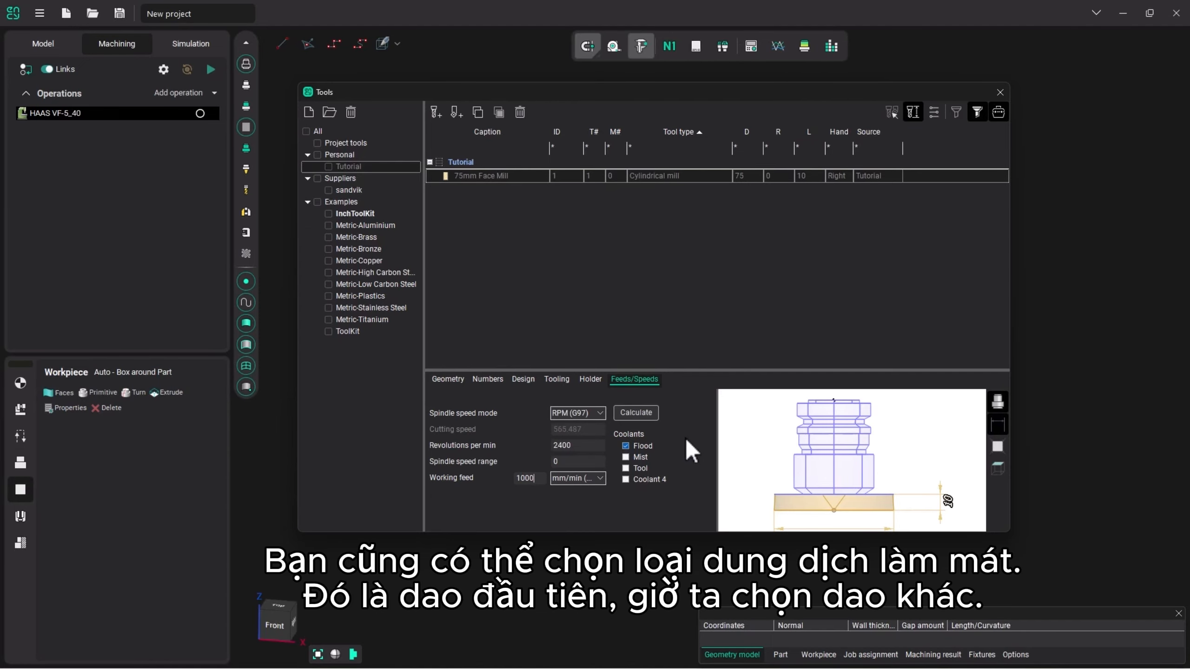
# Add a second cylindrical mill to the Tutorial library, named 12mm Cylindrical mill, with a 12 mm diameter.
pyautogui.click(516, 175)
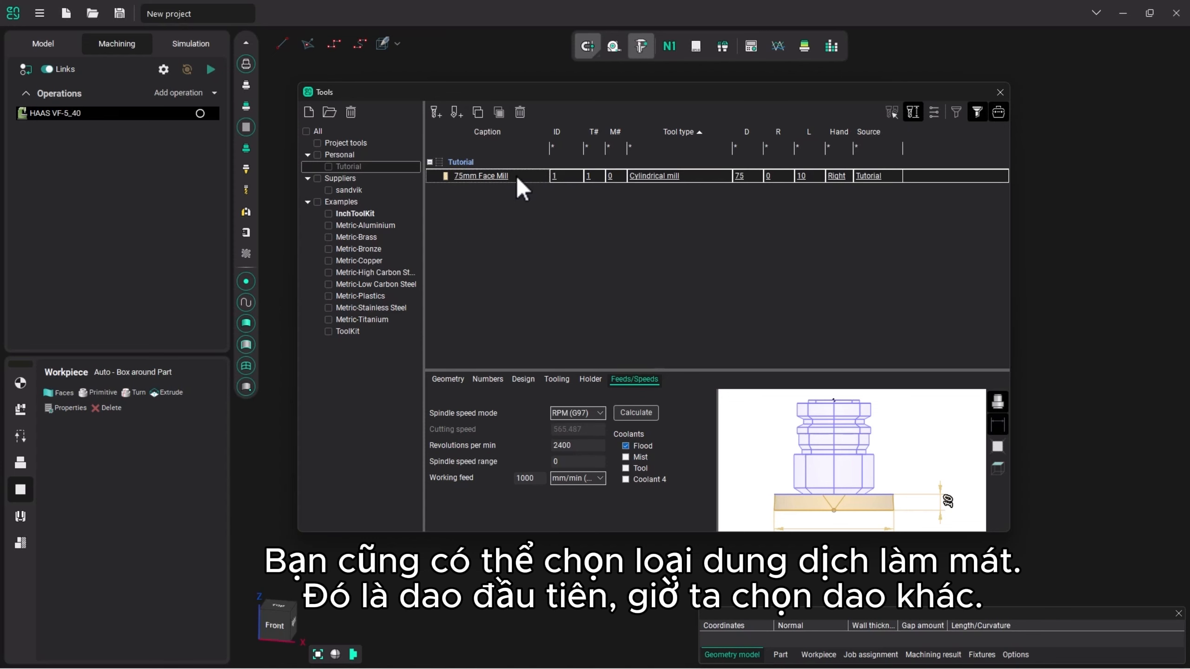
pyautogui.click(437, 114)
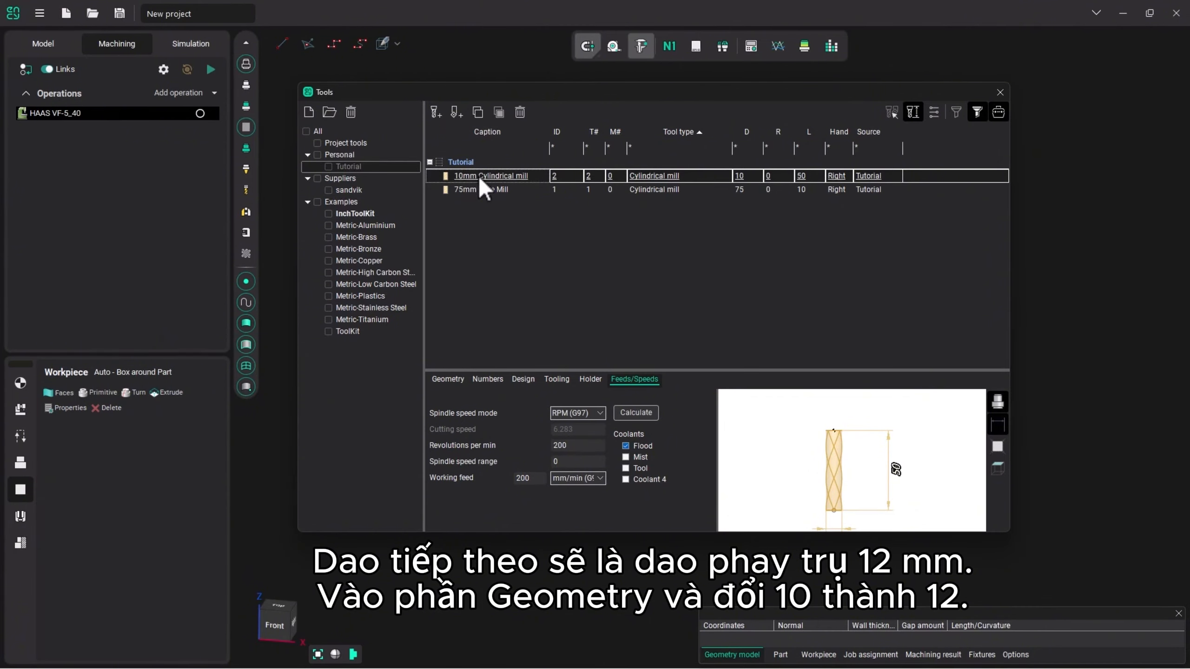
pyautogui.click(457, 379)
pyautogui.moveTo(485, 397); pyautogui.dragTo(491, 397)
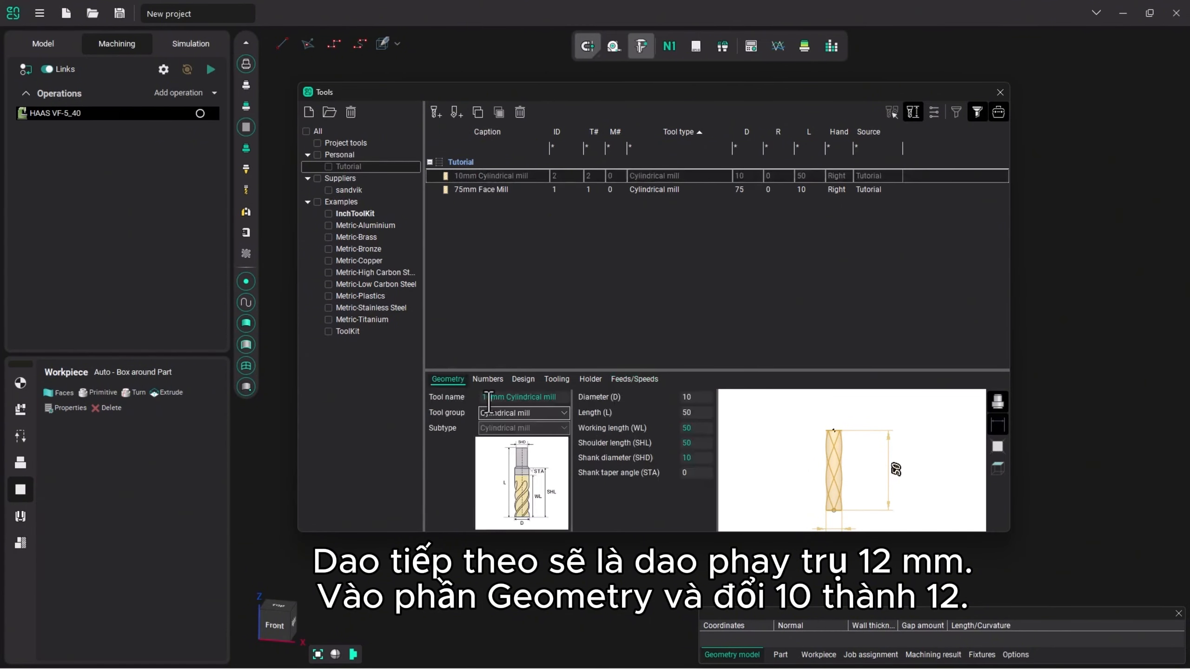
pyautogui.write('2')
pyautogui.doubleClick(698, 398)
pyautogui.write('12')
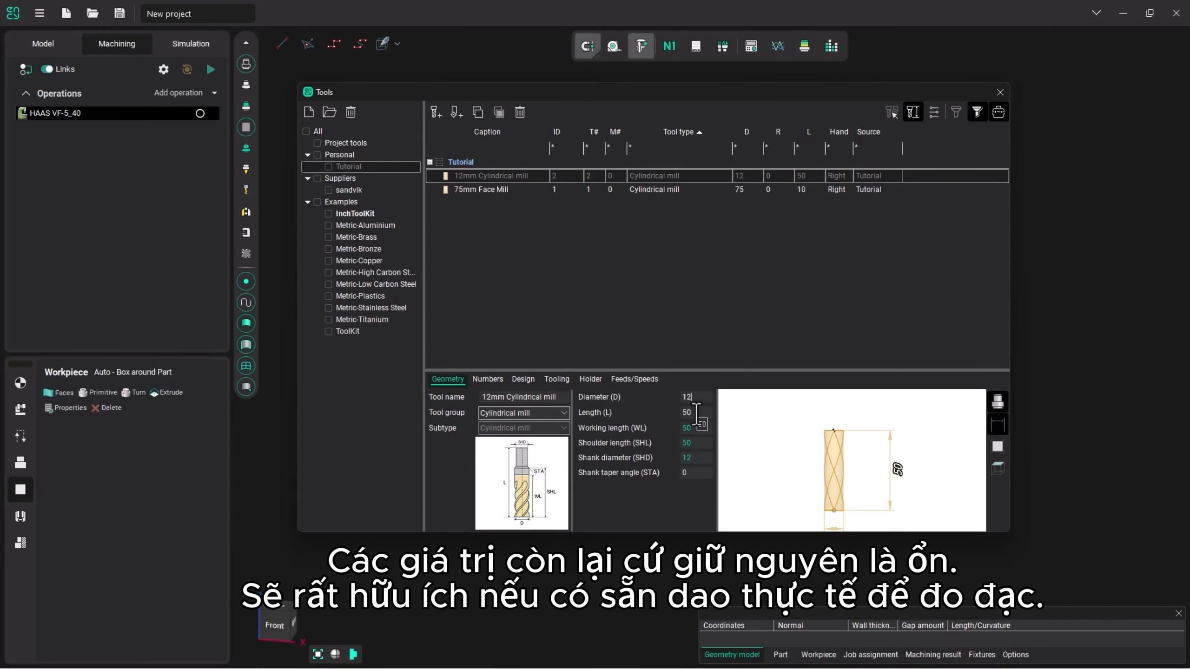
# Check the 12 mm mill's tool numbering and assign it Tool Holder LD30 L60 from the Metric-Aluminium library.
pyautogui.click(488, 380)
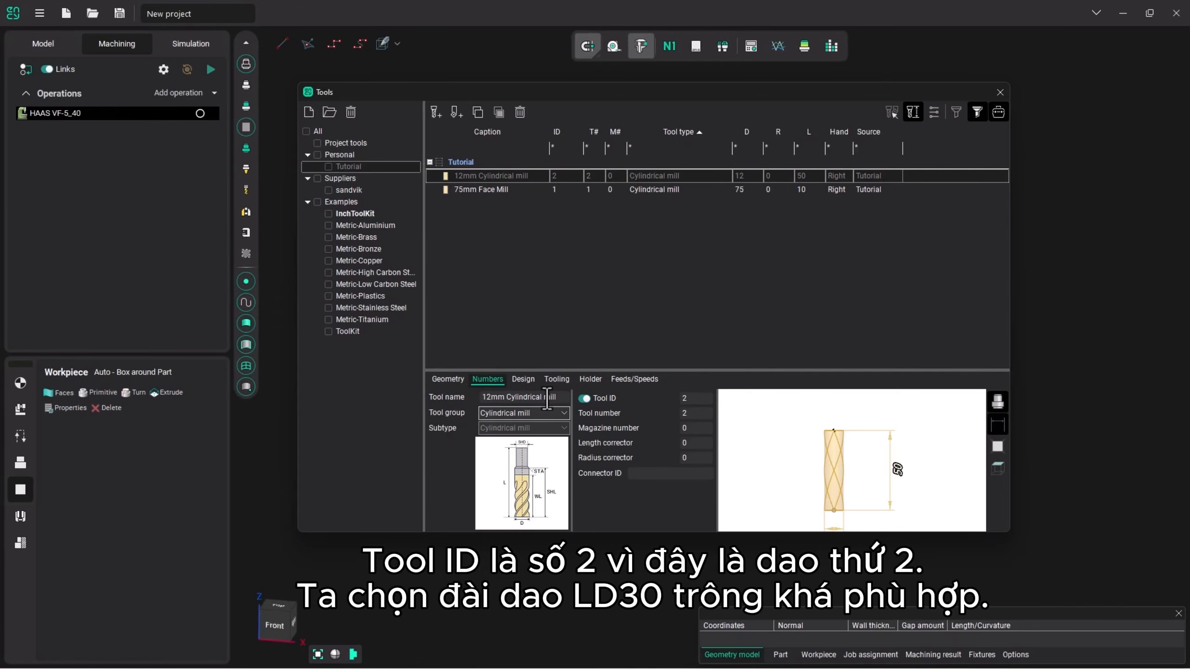
pyautogui.click(597, 380)
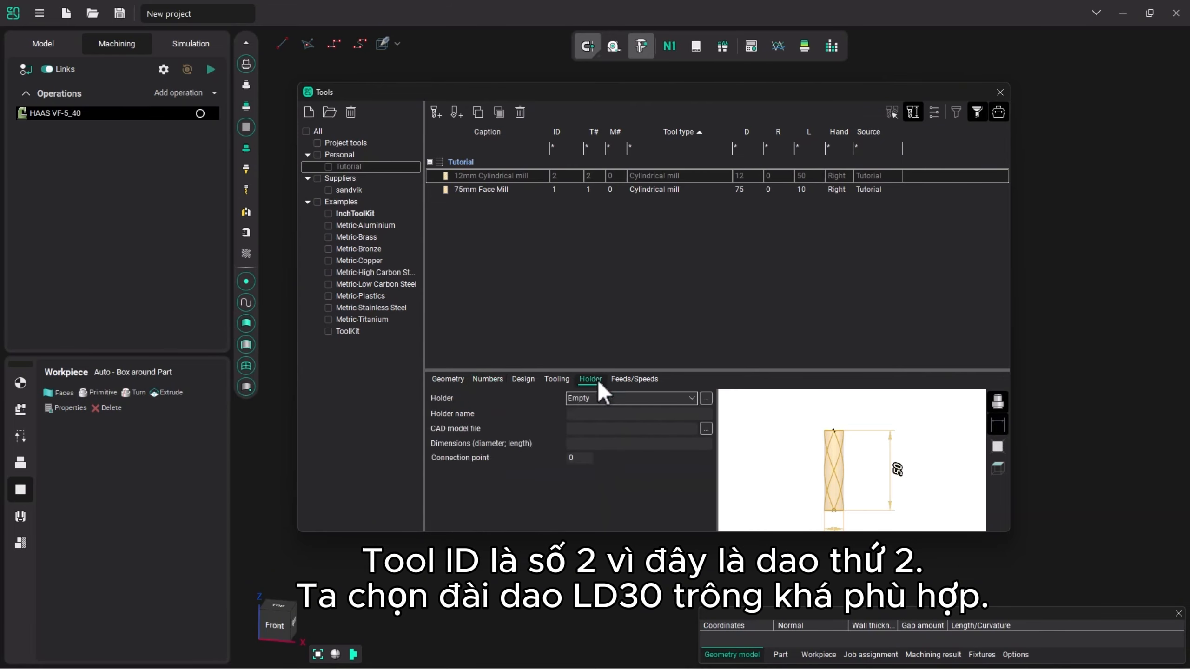
pyautogui.click(706, 399)
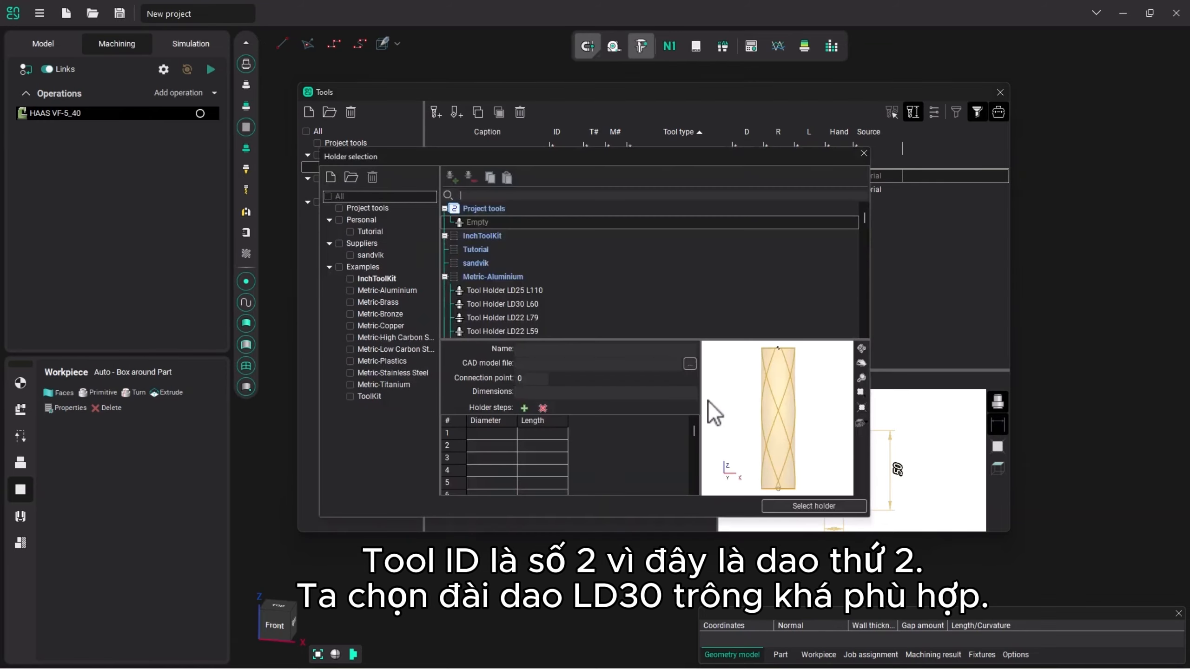
pyautogui.click(515, 304)
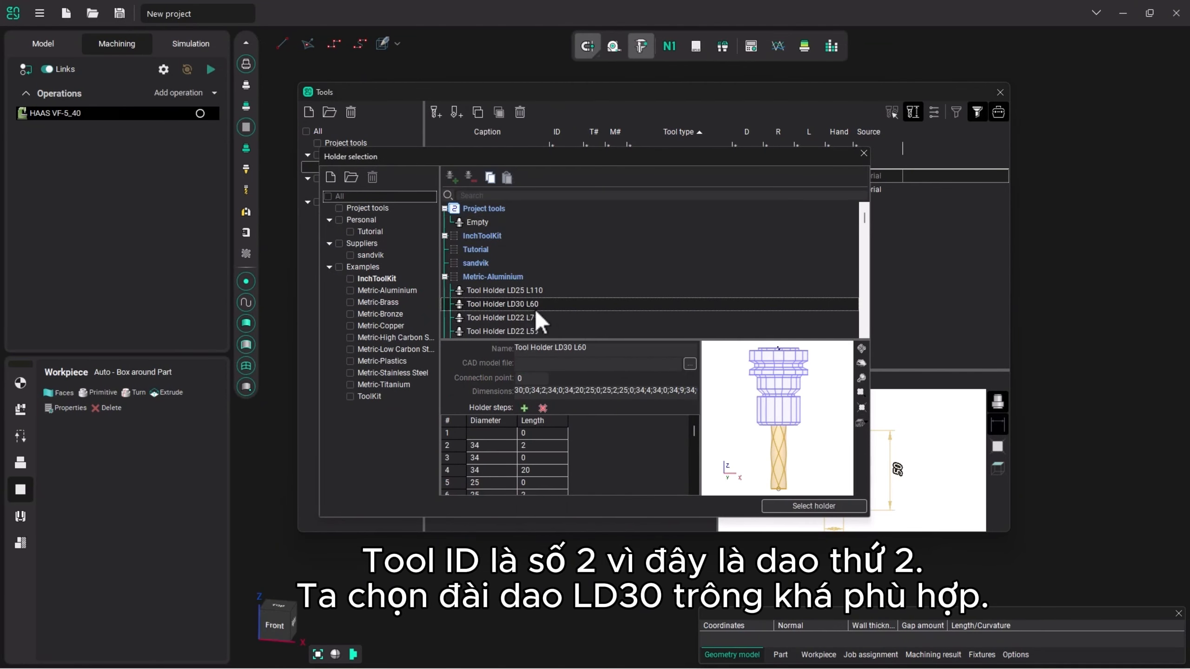
pyautogui.click(784, 505)
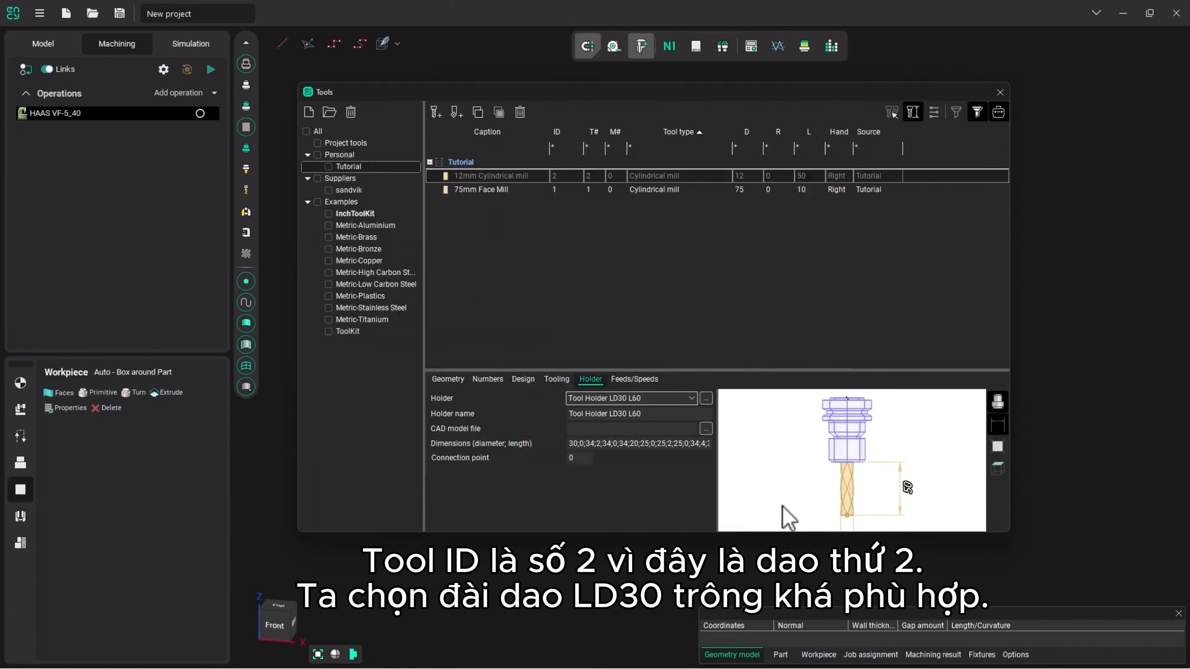
# Set the 12 mm mill's spindle speed to 6000 revolutions per minute and its working feed to 2500 mm/min.
pyautogui.click(632, 379)
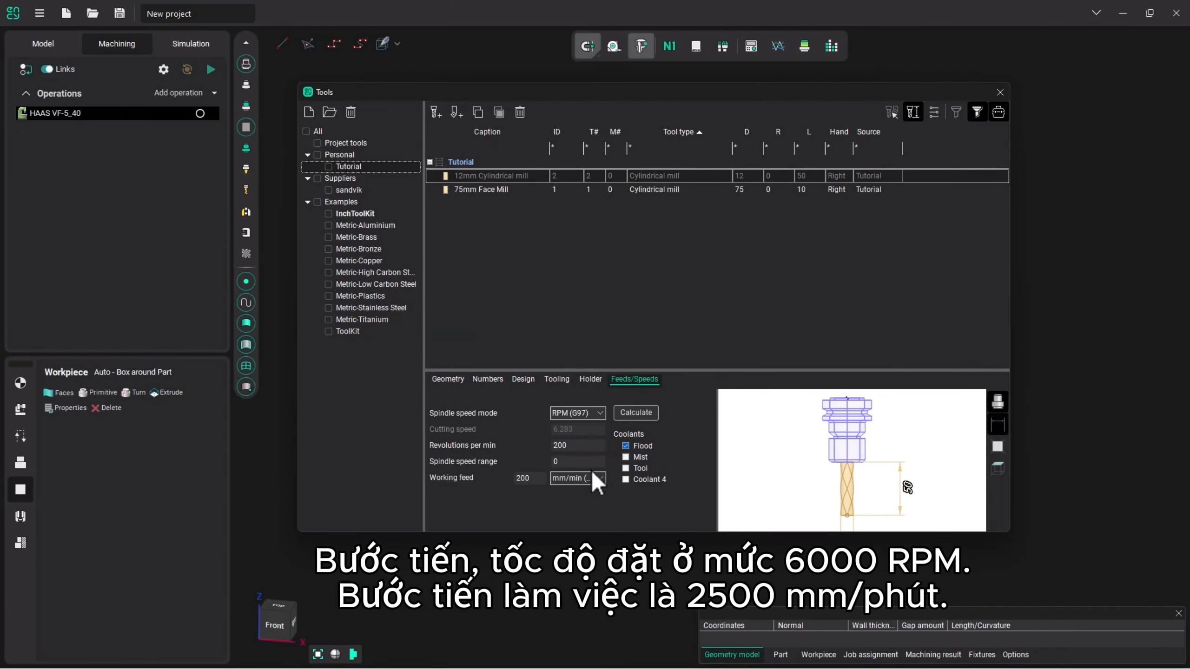
pyautogui.moveTo(583, 449); pyautogui.dragTo(517, 448)
pyautogui.write('6000')
pyautogui.moveTo(544, 479); pyautogui.dragTo(514, 479)
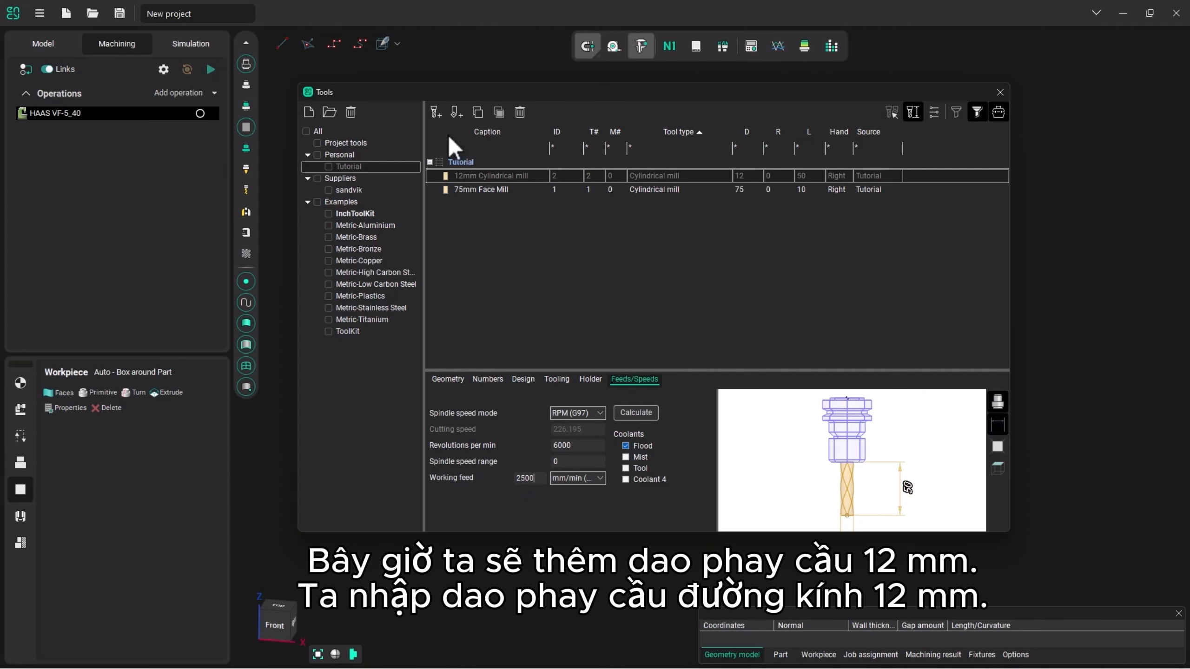
# Add a spherical mill to the Tutorial library, named 12mm Ball Endmill, with a 12 mm diameter.
pyautogui.click(435, 113)
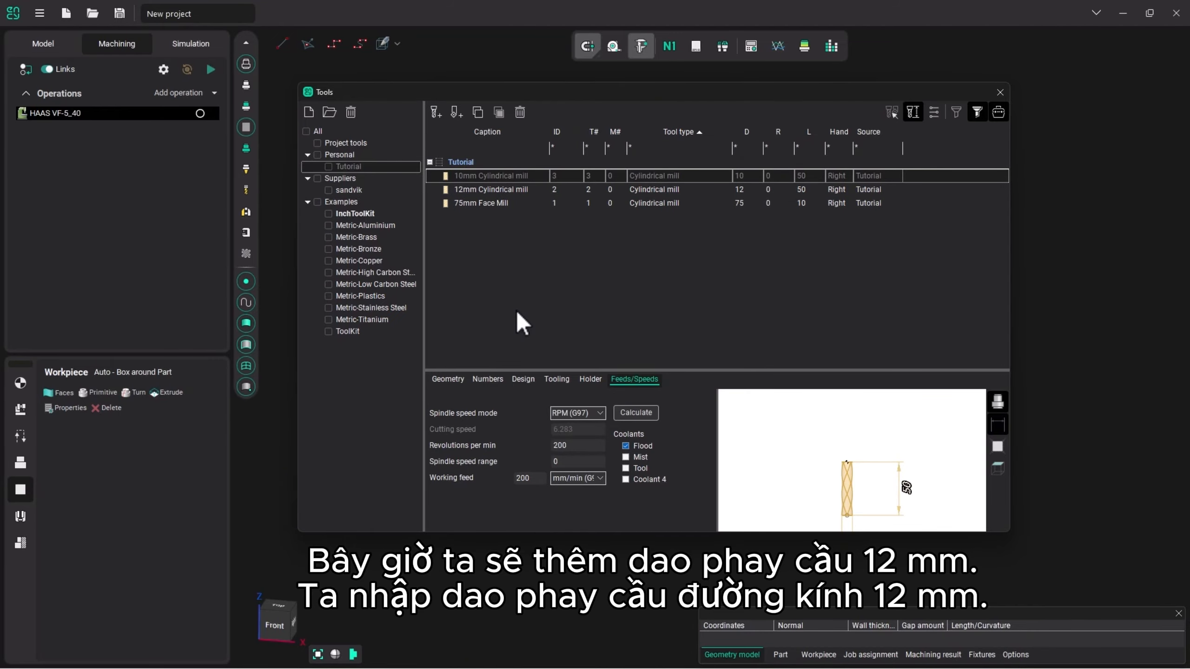
pyautogui.click(455, 382)
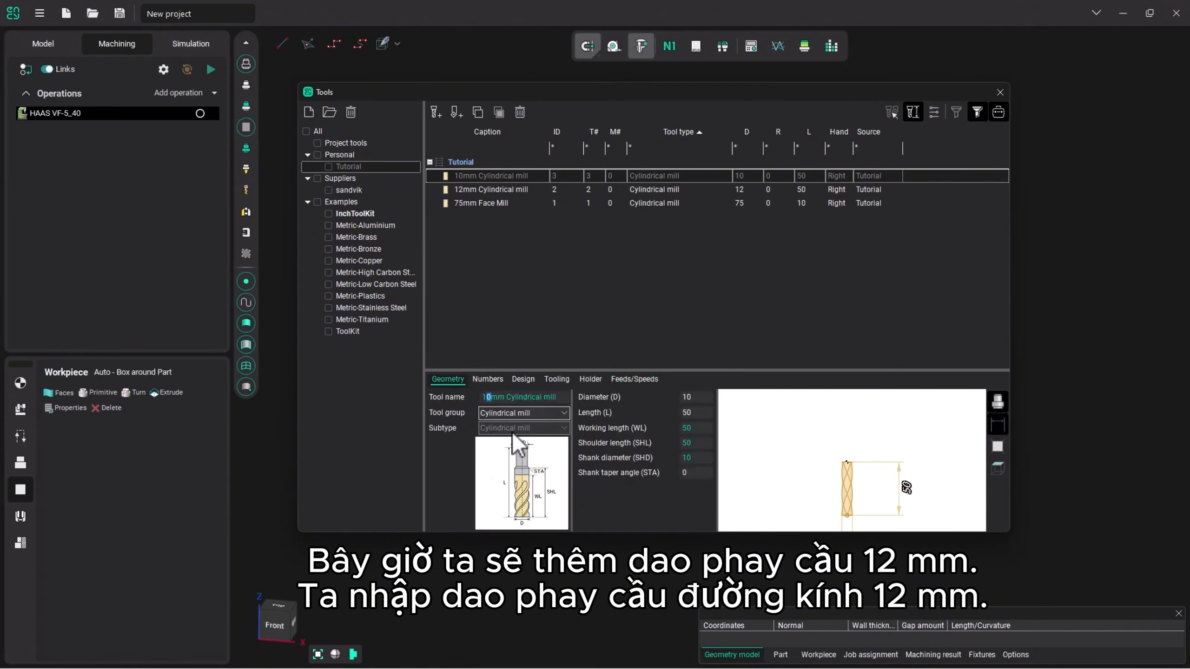
pyautogui.write('2')
pyautogui.click(564, 413)
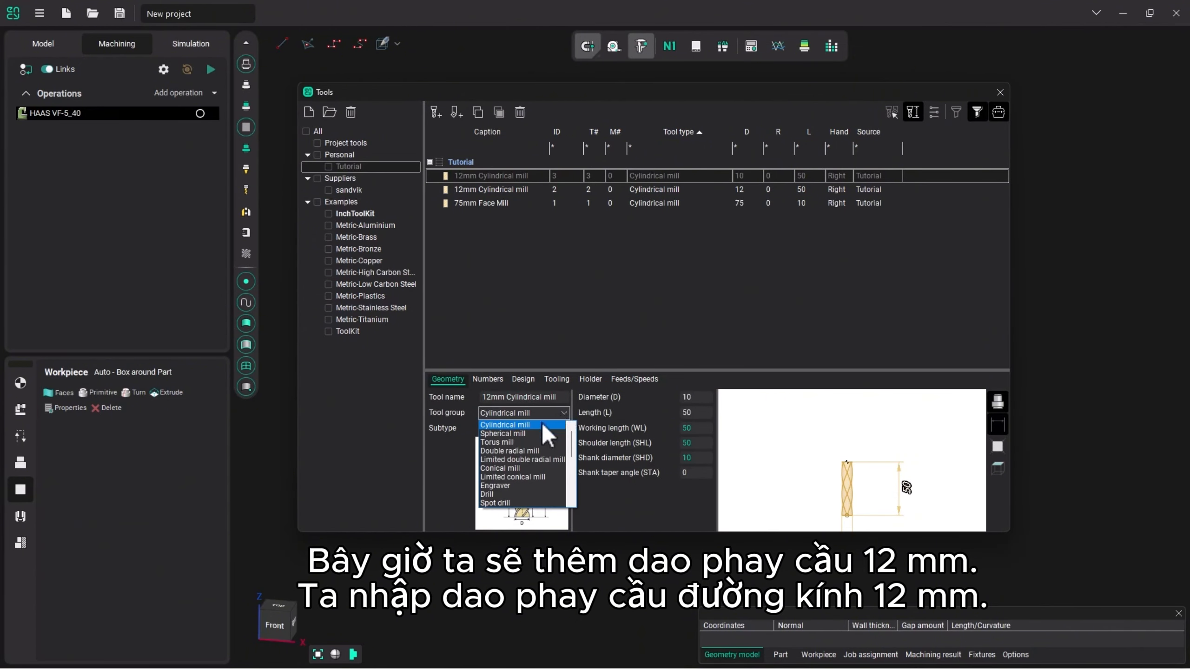
pyautogui.click(531, 434)
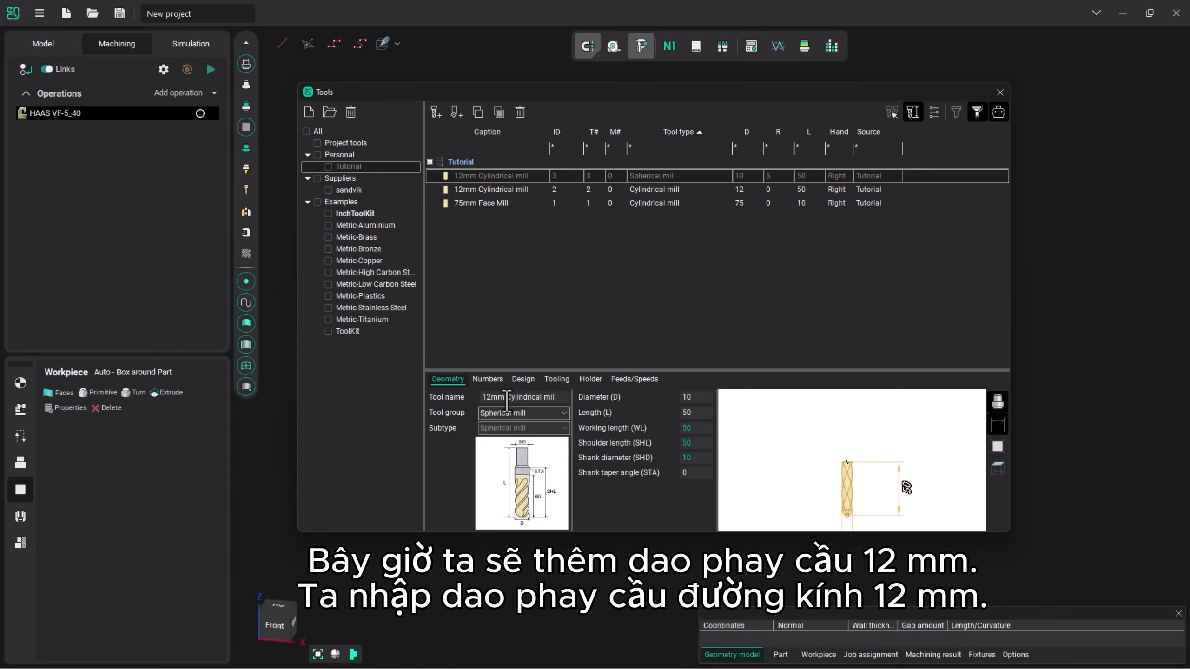
pyautogui.moveTo(506, 397); pyautogui.dragTo(554, 400)
pyautogui.write('Ball ')
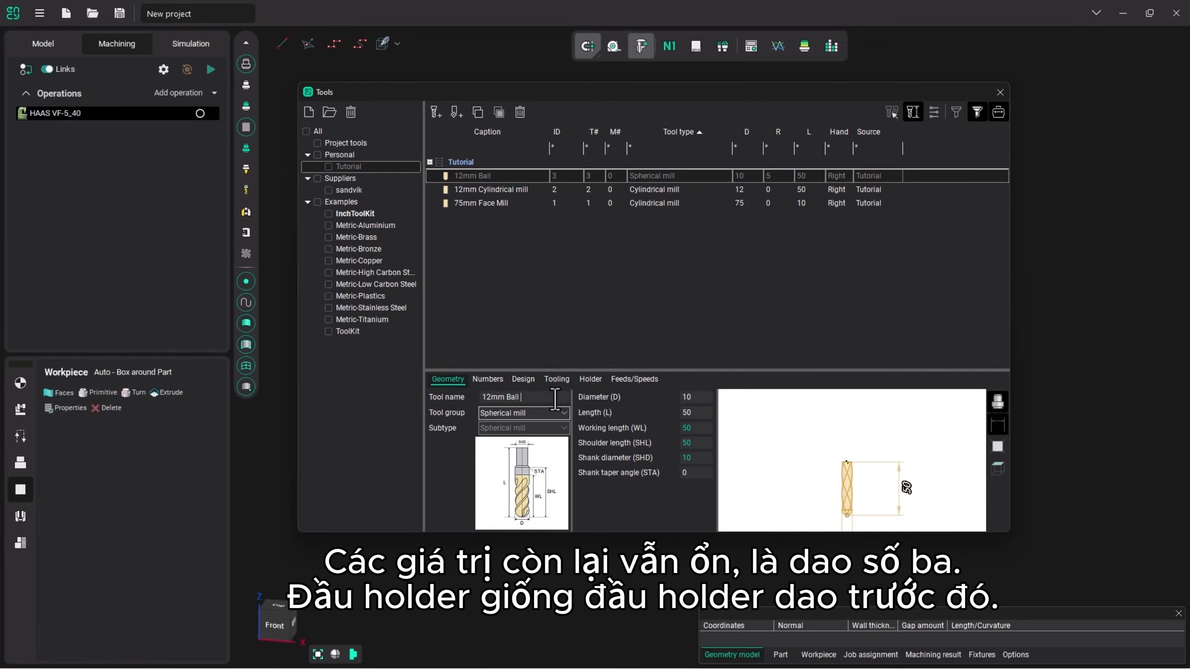
pyautogui.write('Endmill')
pyautogui.write('12')
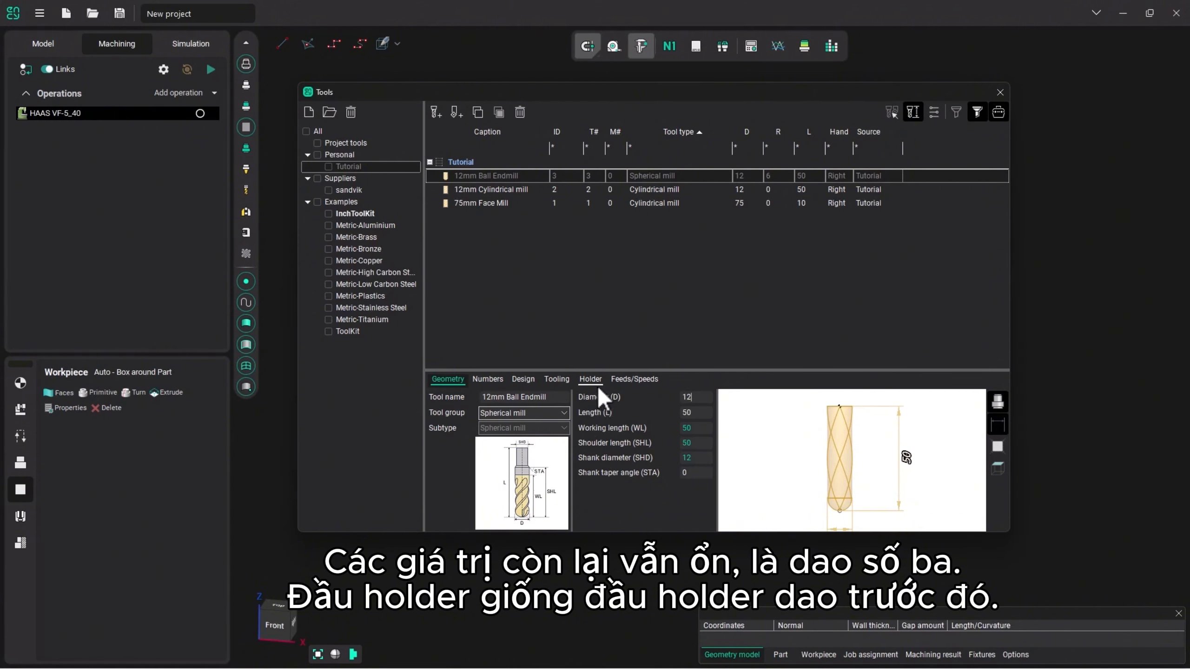
# Check the ball endmill's tool numbering and assign it Tool Holder LD30 L60 from the Metric-Aluminium library.
pyautogui.click(490, 379)
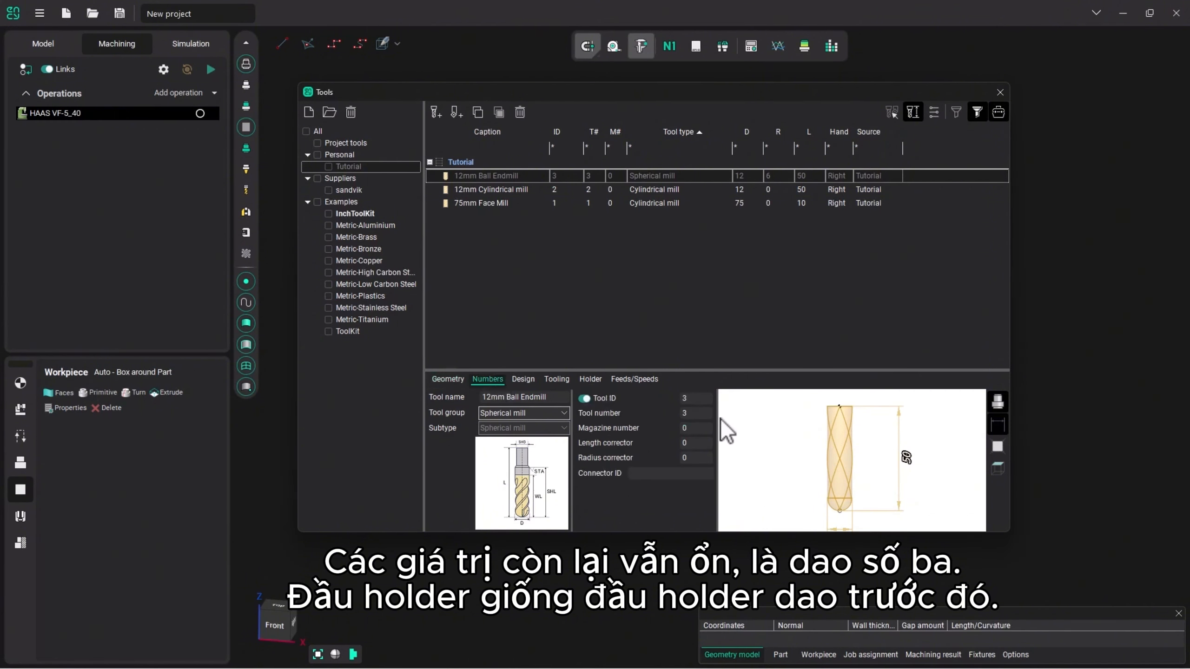
pyautogui.click(589, 378)
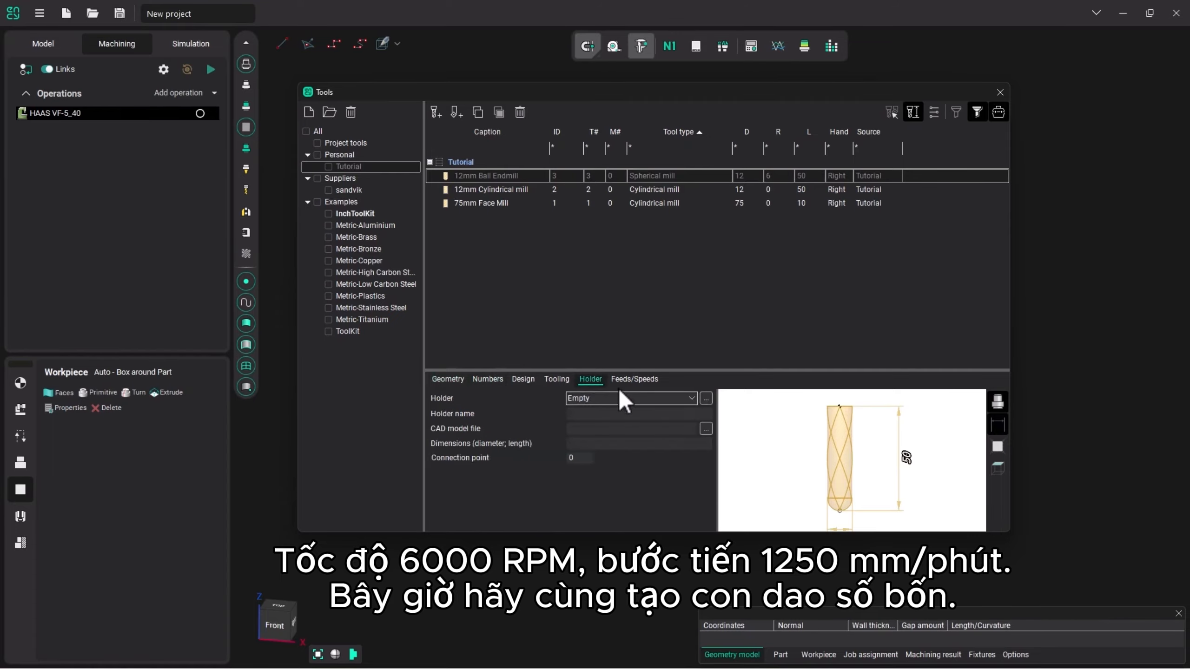
pyautogui.click(706, 398)
pyautogui.click(520, 305)
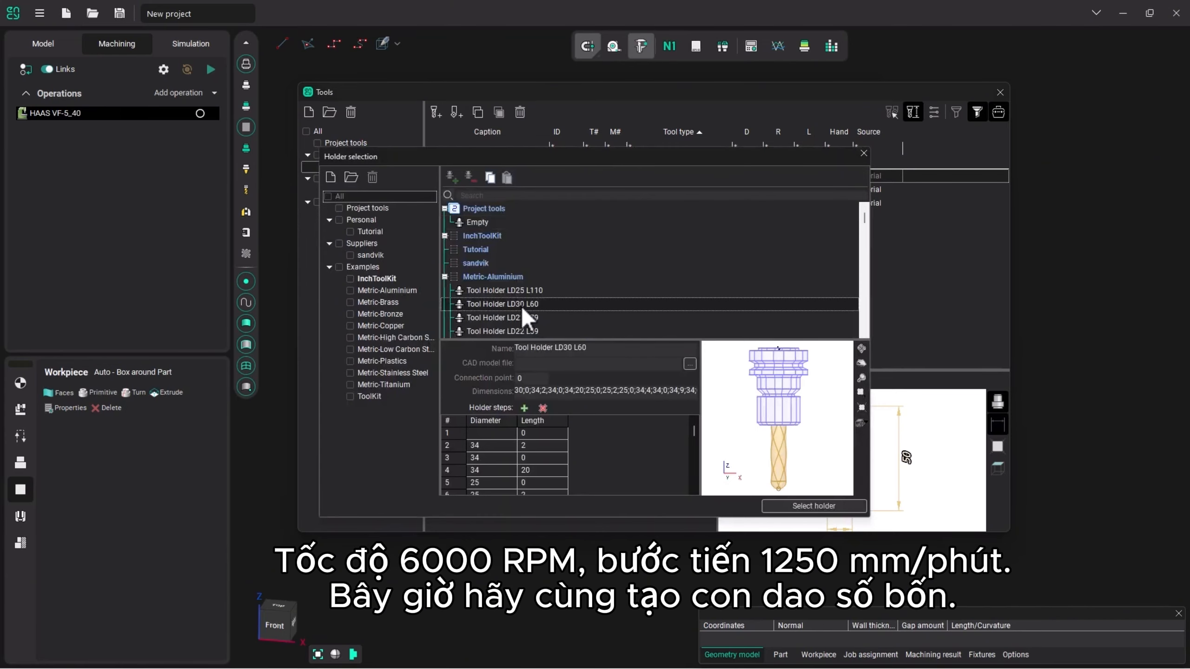
pyautogui.click(814, 505)
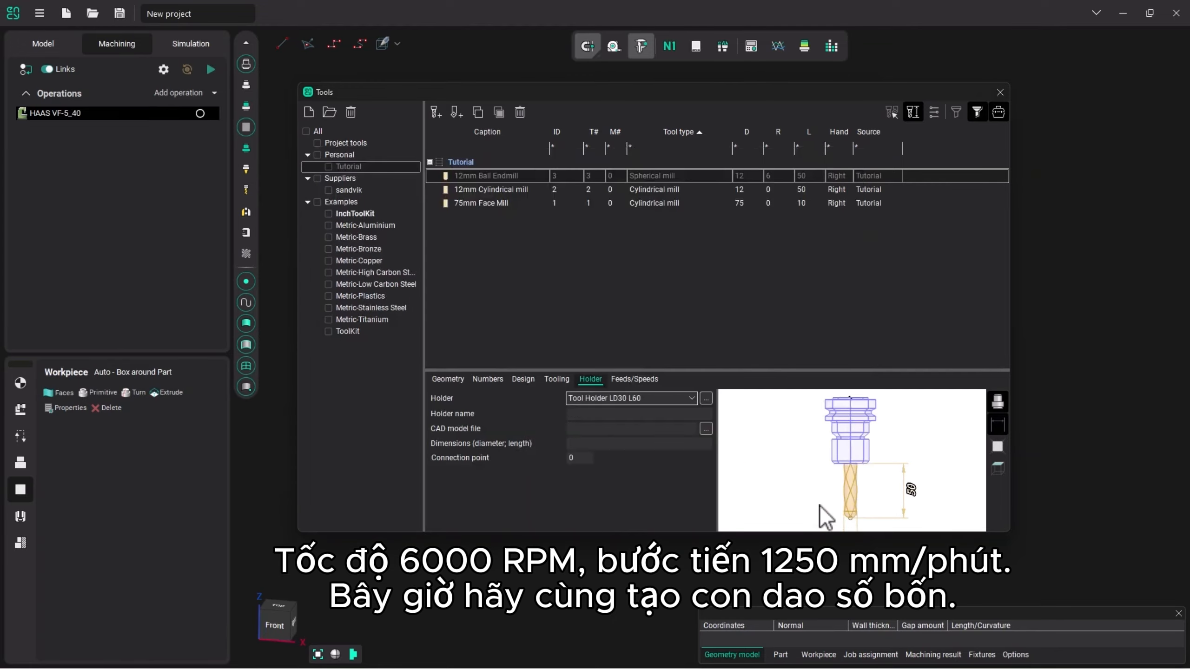
# Set the ball endmill's spindle speed to 6000 revolutions per minute and its working feed to 1250 mm/min.
pyautogui.click(635, 380)
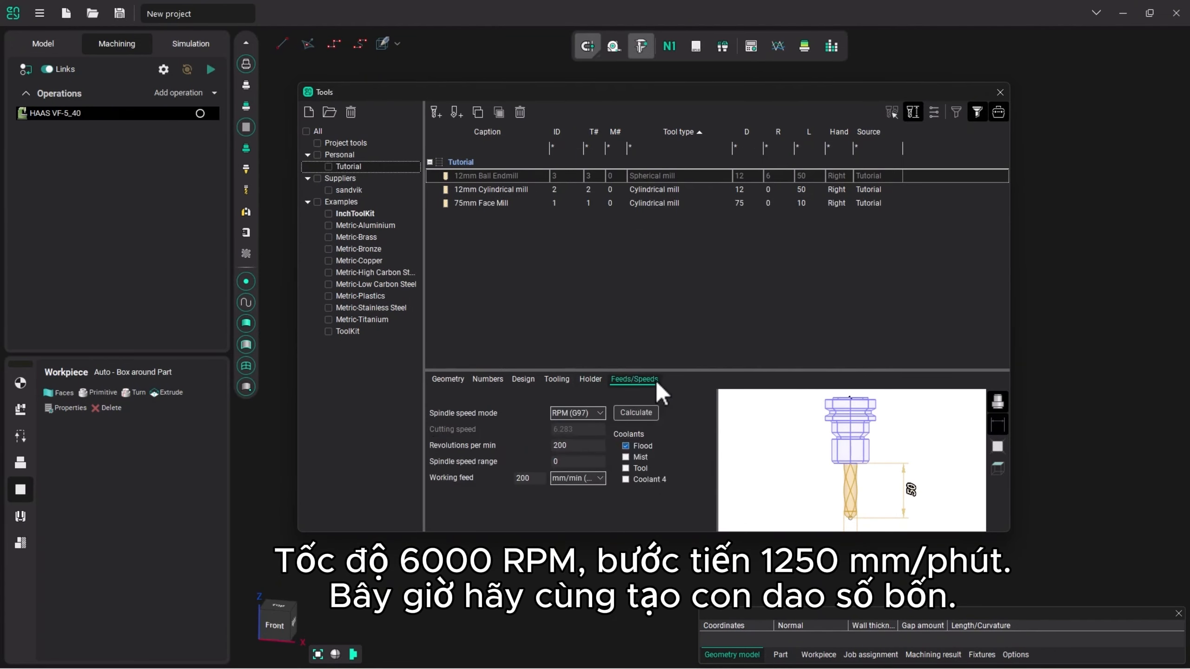
pyautogui.moveTo(574, 447); pyautogui.dragTo(537, 462)
pyautogui.write('6000')
pyautogui.moveTo(543, 478); pyautogui.dragTo(475, 486)
pyautogui.write('1250')
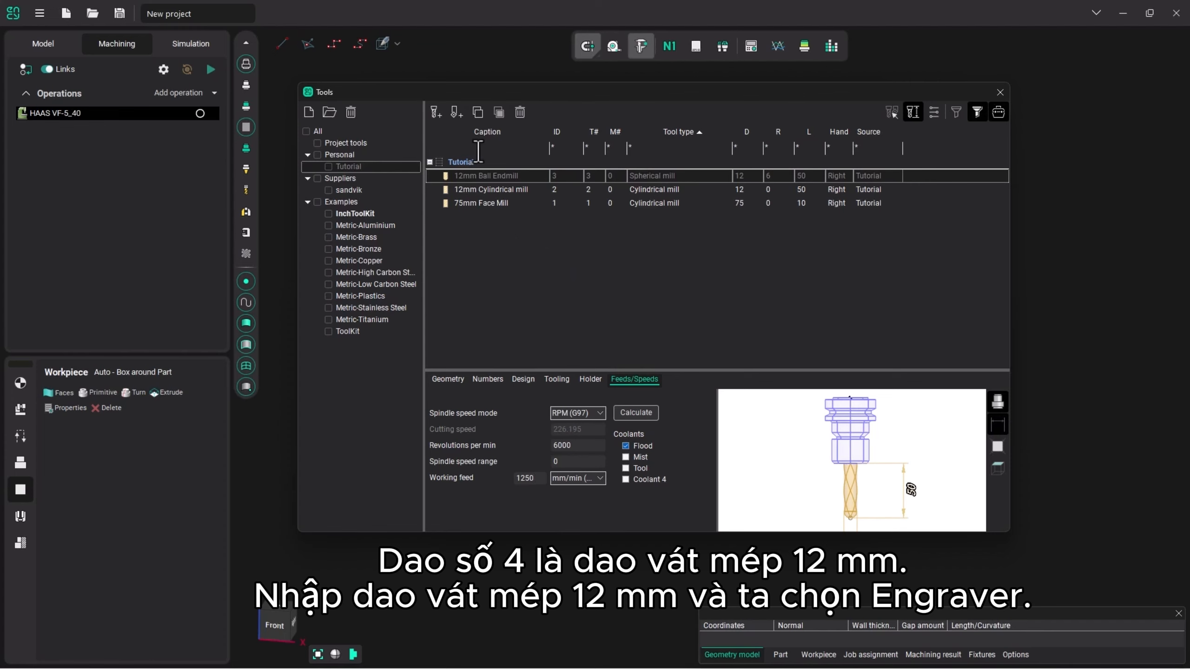
# Add another tool to the Tutorial library, named 12mm Spot/Chamfer, and set its tool group to Engraver.
pyautogui.click(435, 112)
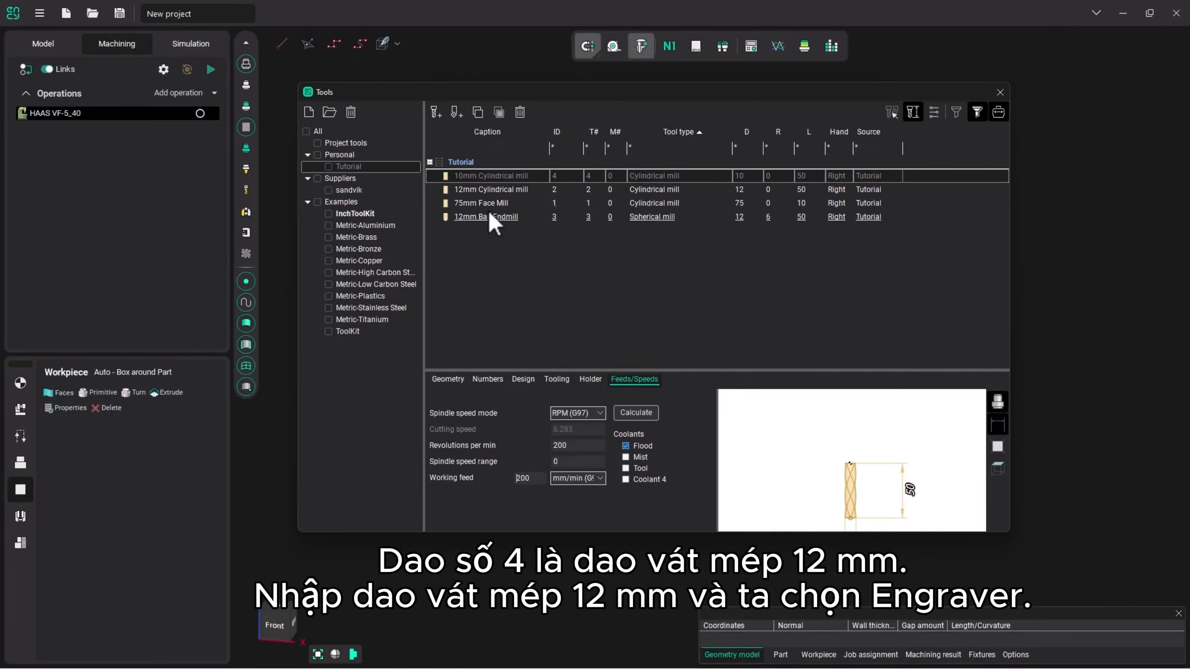
pyautogui.click(448, 379)
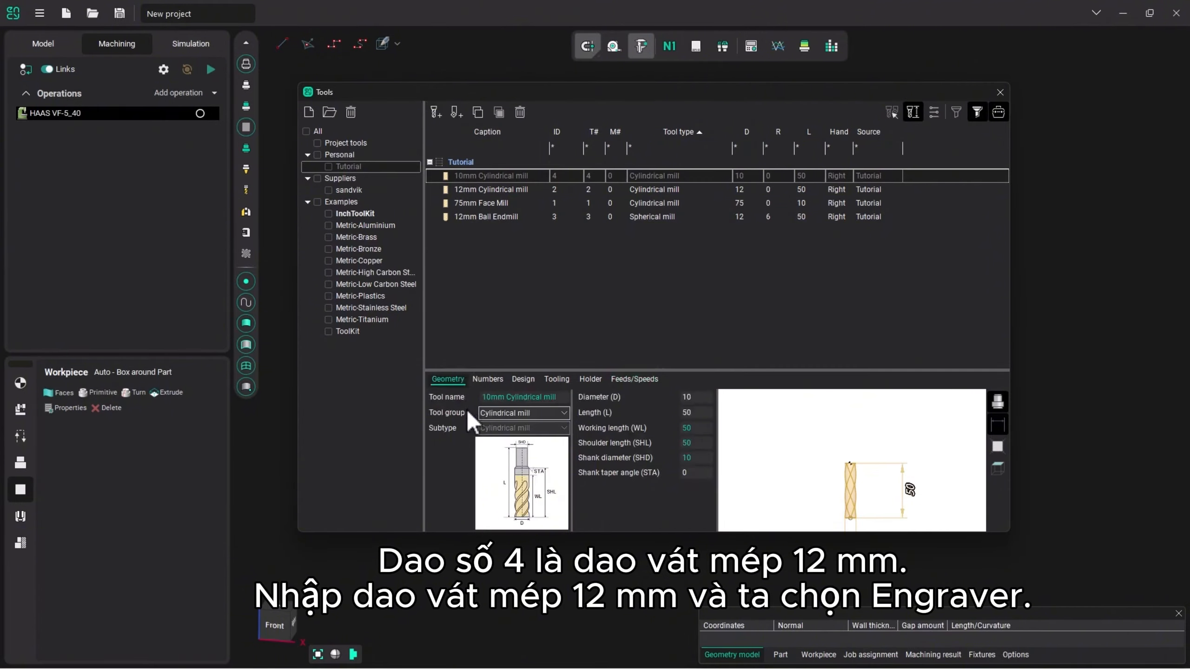
pyautogui.moveTo(562, 397); pyautogui.dragTo(463, 398)
pyautogui.write('12mm ')
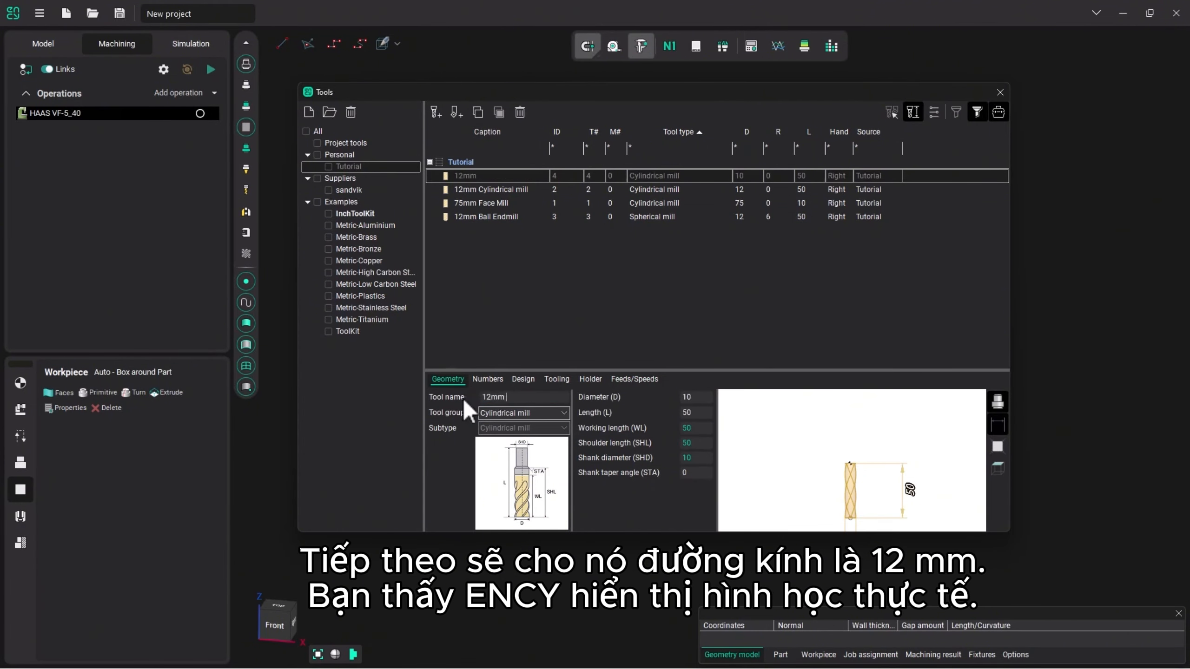
pyautogui.write('Spot/Chamfer')
pyautogui.click(560, 412)
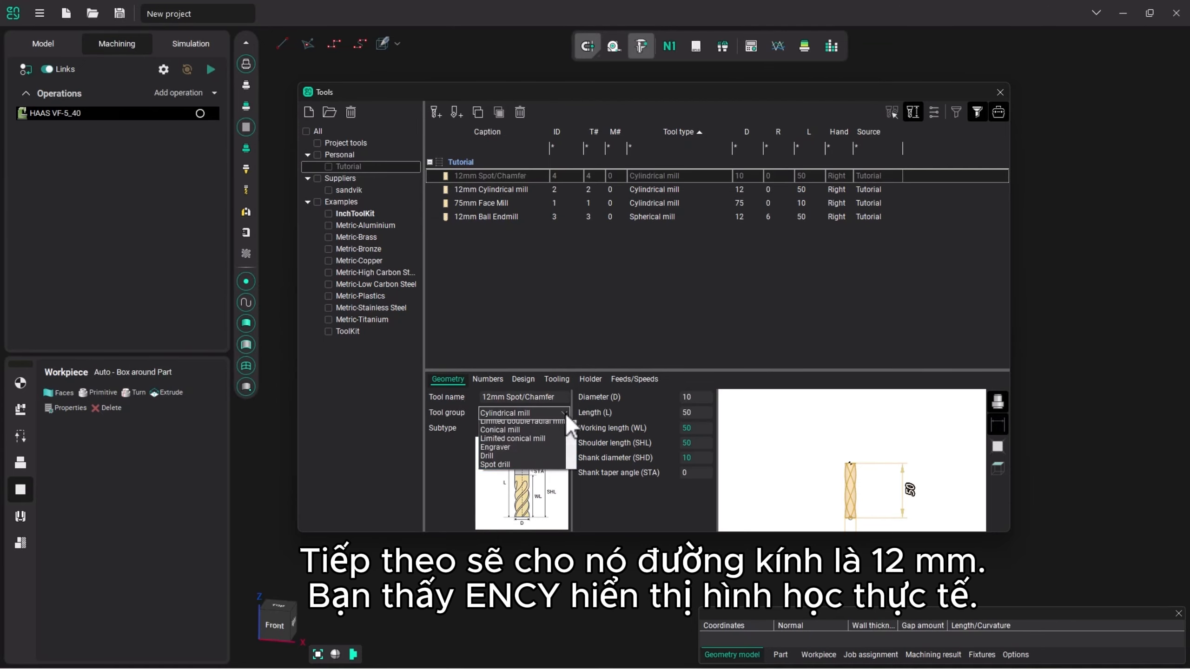
pyautogui.click(528, 486)
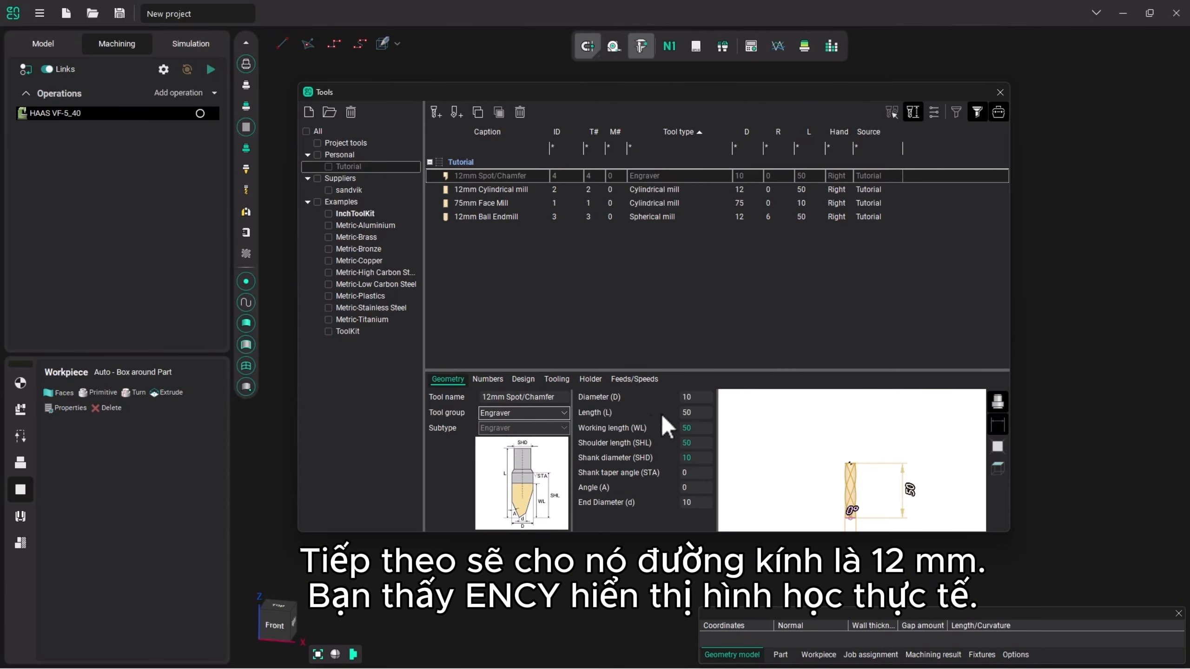
# Set the spot/chamfer tool's diameter to 12 mm, its angle to 45 degrees and its end diameter to 0.
pyautogui.doubleClick(689, 398)
pyautogui.write('12')
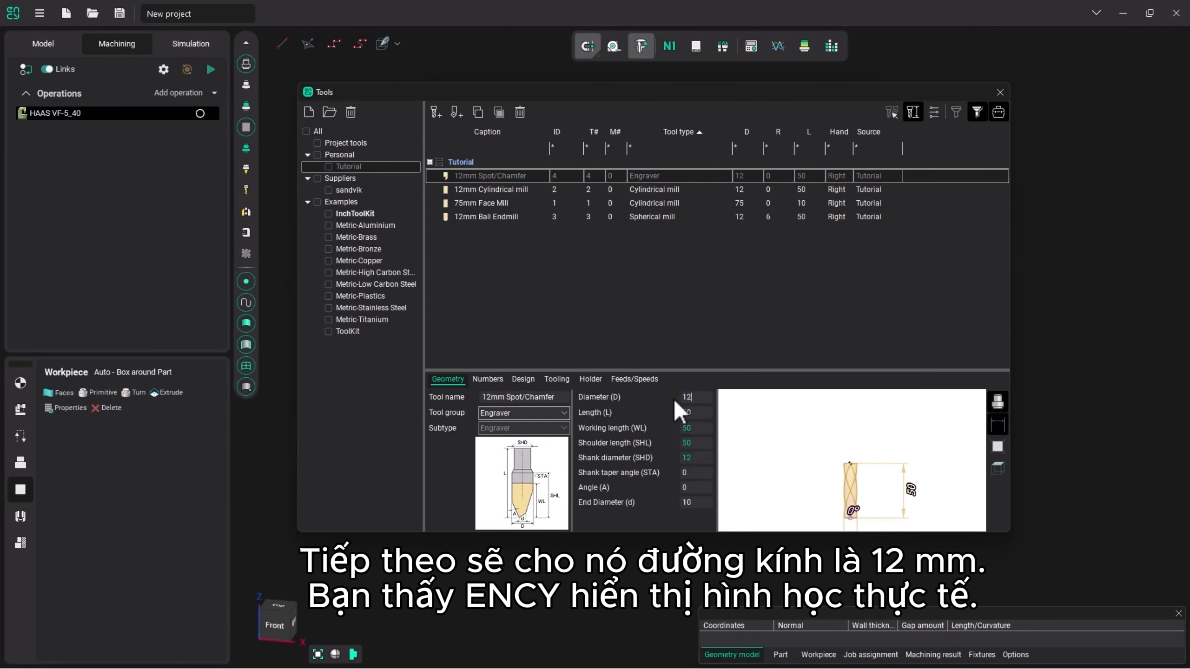
pyautogui.scroll(8, 840, 510)
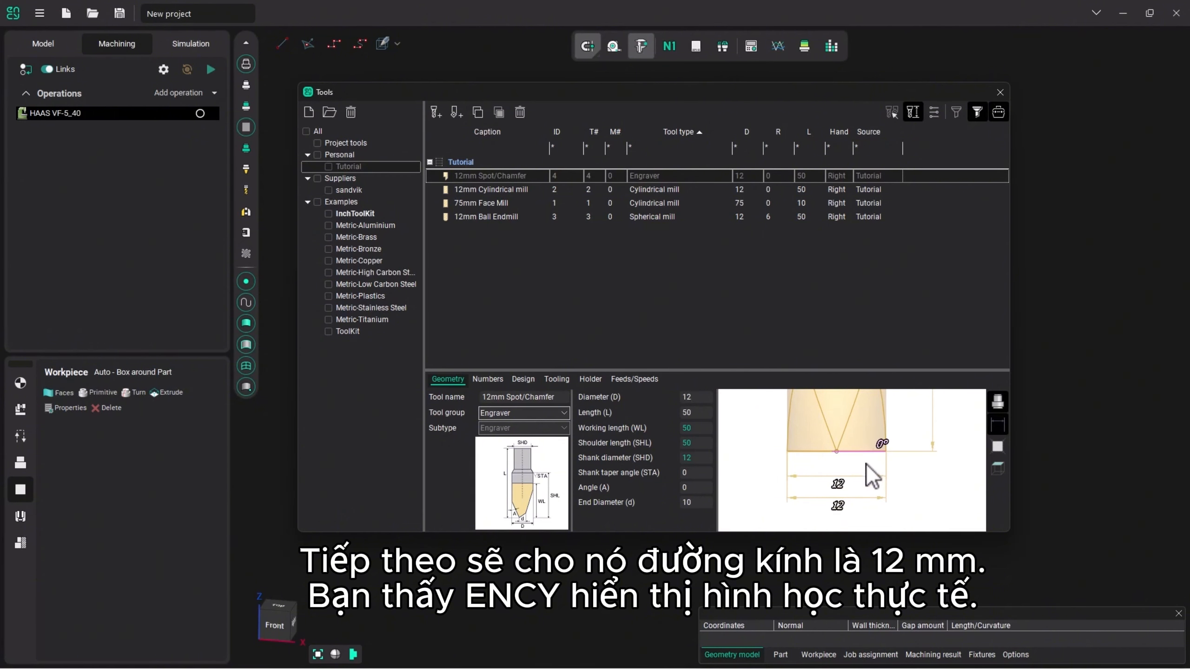
pyautogui.moveTo(864, 440); pyautogui.dragTo(864, 446, button='middle')
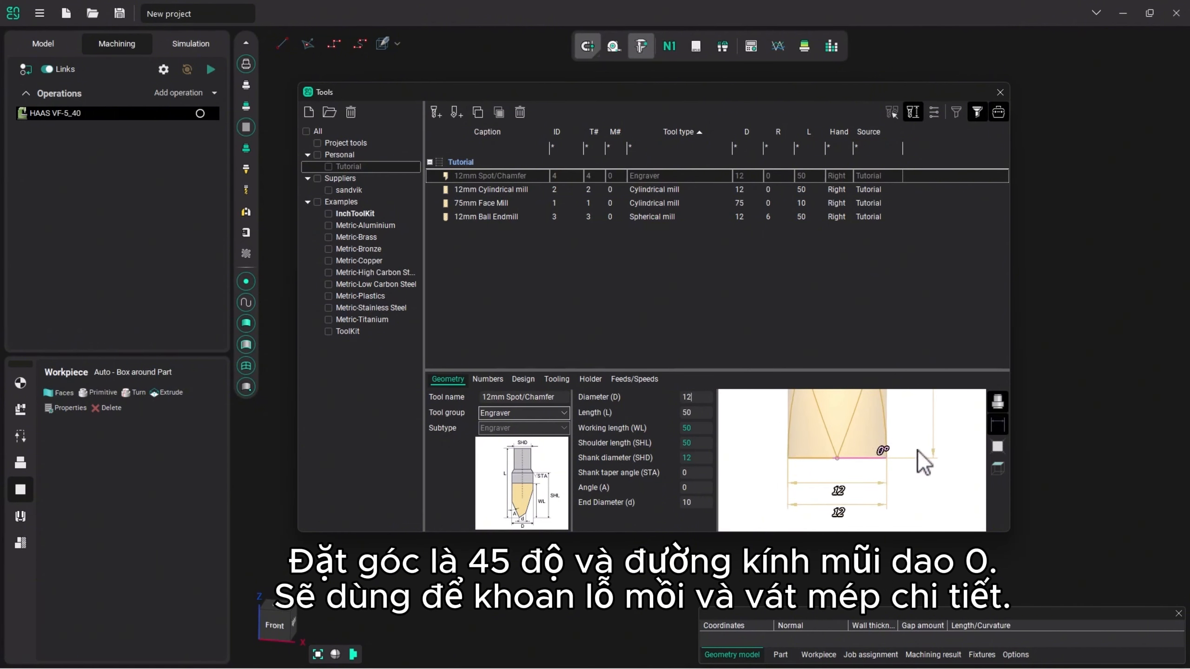
pyautogui.doubleClick(703, 488)
pyautogui.write('45')
pyautogui.doubleClick(675, 503)
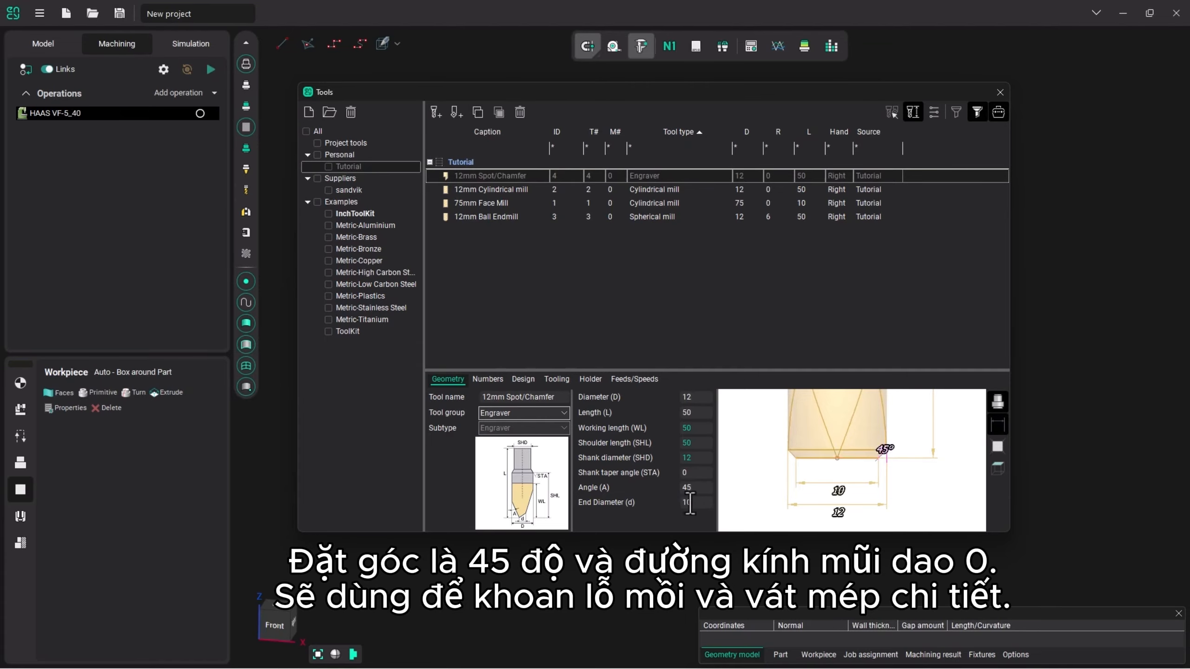
pyautogui.write('0')
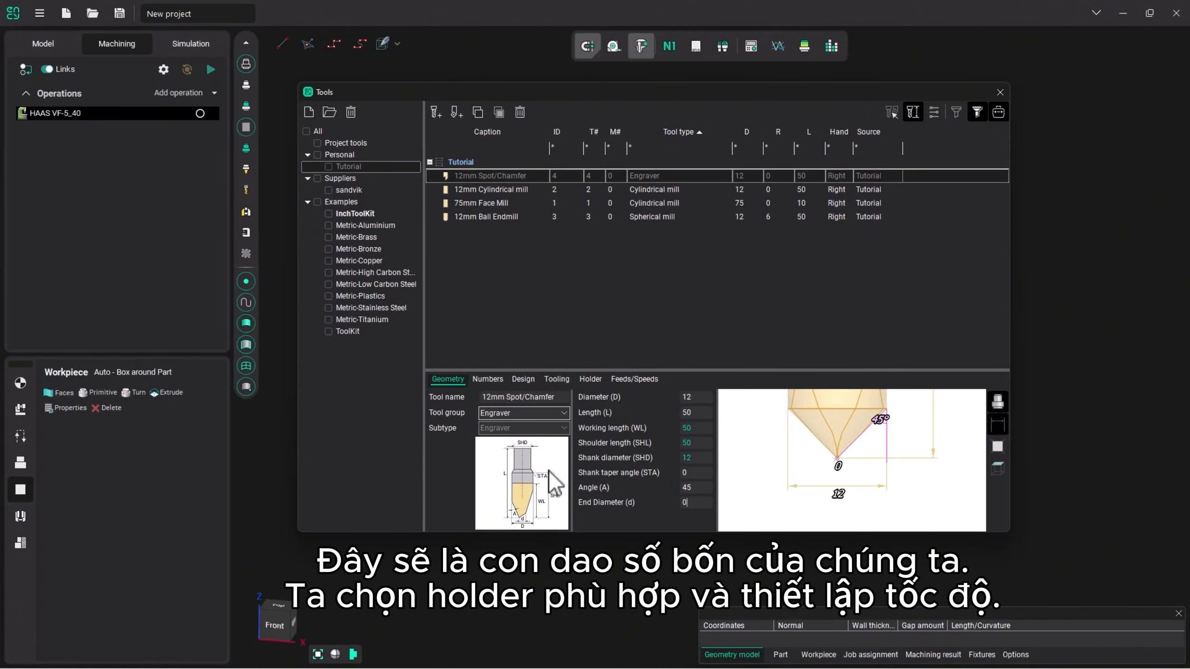
# Check the spot/chamfer tool's numbering and assign it Tool Holder LD30 L60 from the Metric-Aluminium library.
pyautogui.click(487, 377)
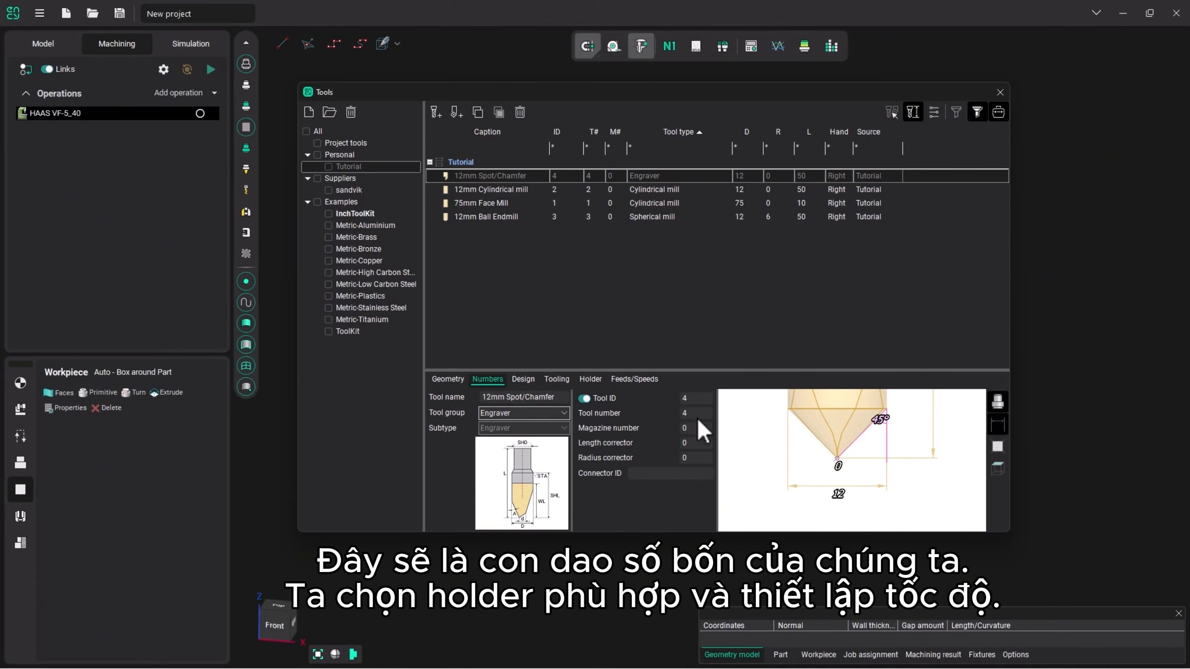
pyautogui.click(591, 379)
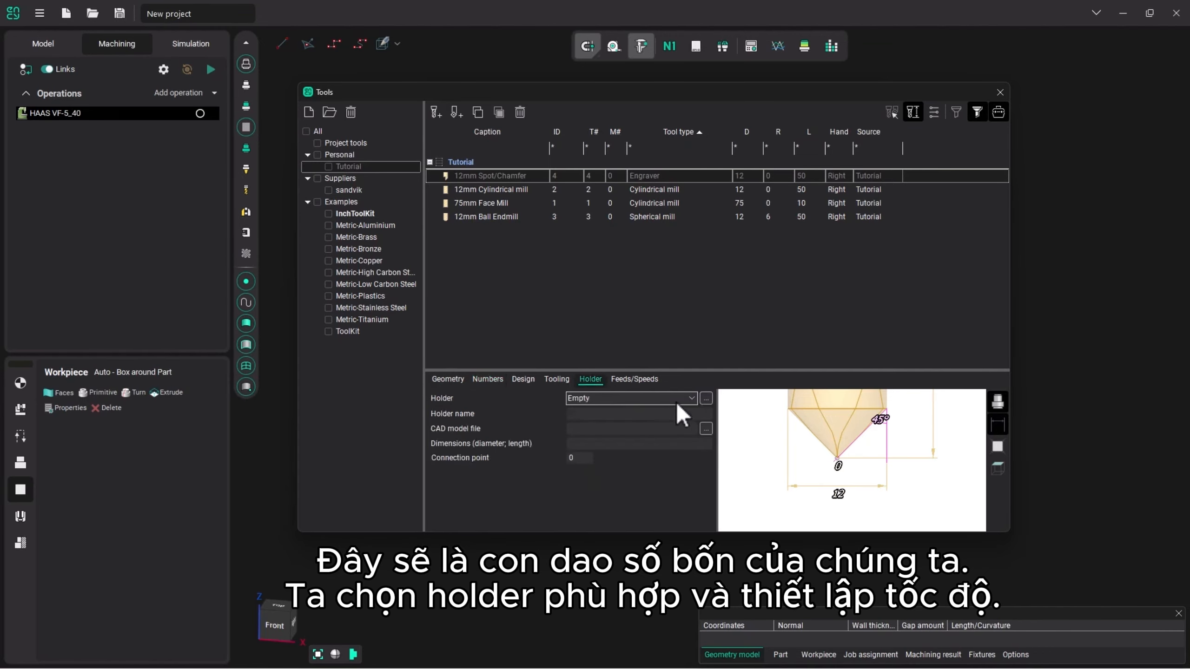
pyautogui.click(705, 397)
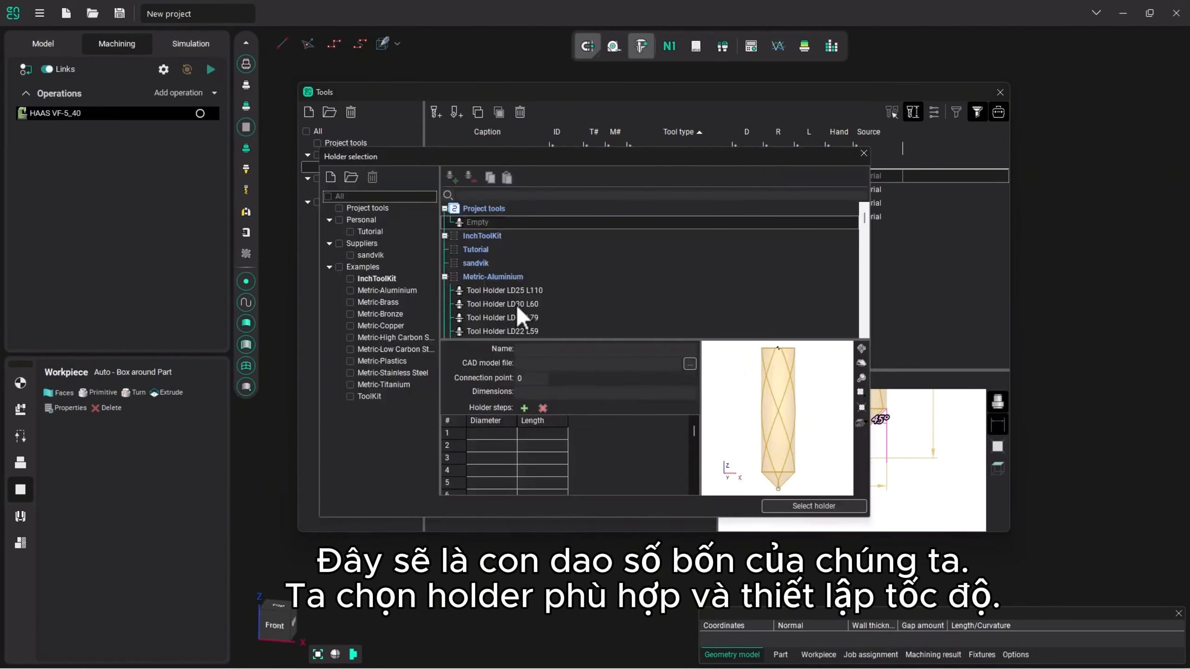
pyautogui.click(552, 304)
pyautogui.click(814, 505)
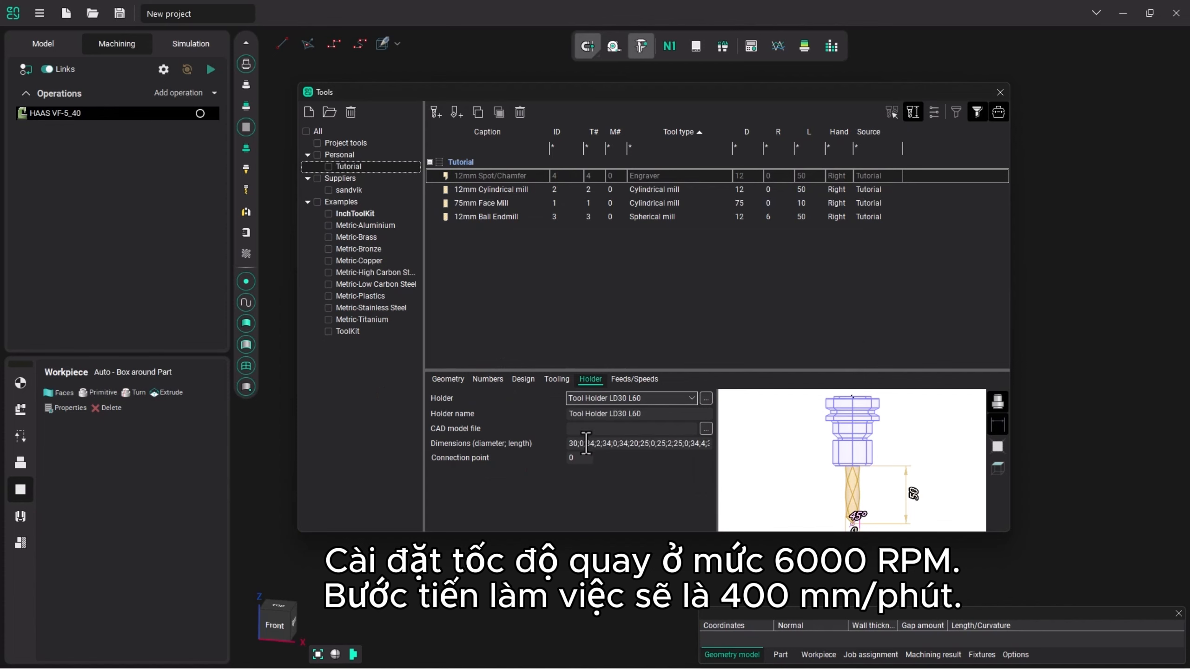
# Set the spot/chamfer tool's spindle speed to 6000 revolutions per minute and its working feed to 400 mm/min.
pyautogui.click(628, 379)
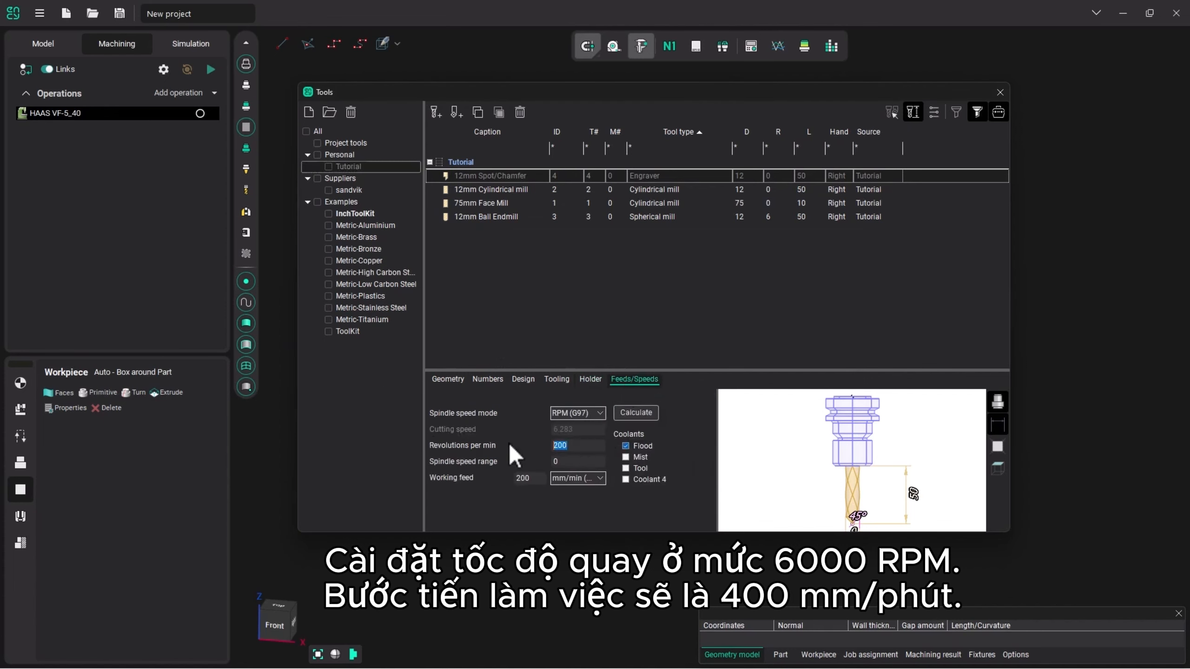
pyautogui.write('6000')
pyautogui.moveTo(536, 482); pyautogui.dragTo(483, 481)
pyautogui.write('400')
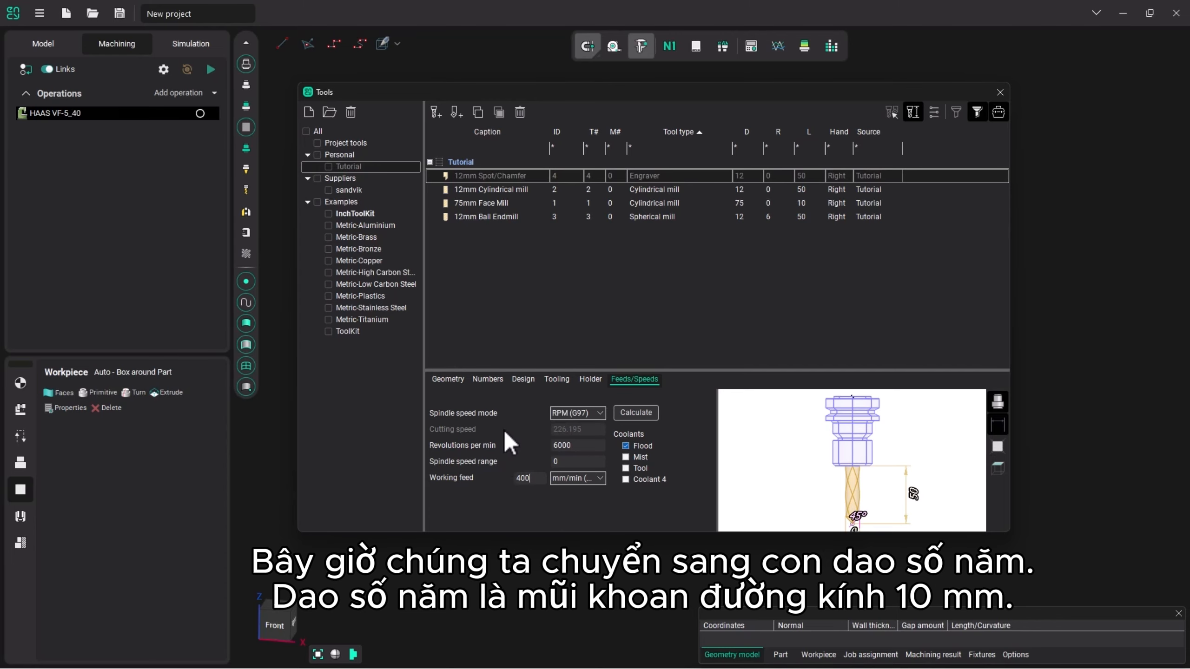
# Add a 10 mm drill to the Tutorial library and set its tip angle to 120 degrees.
pyautogui.click(435, 111)
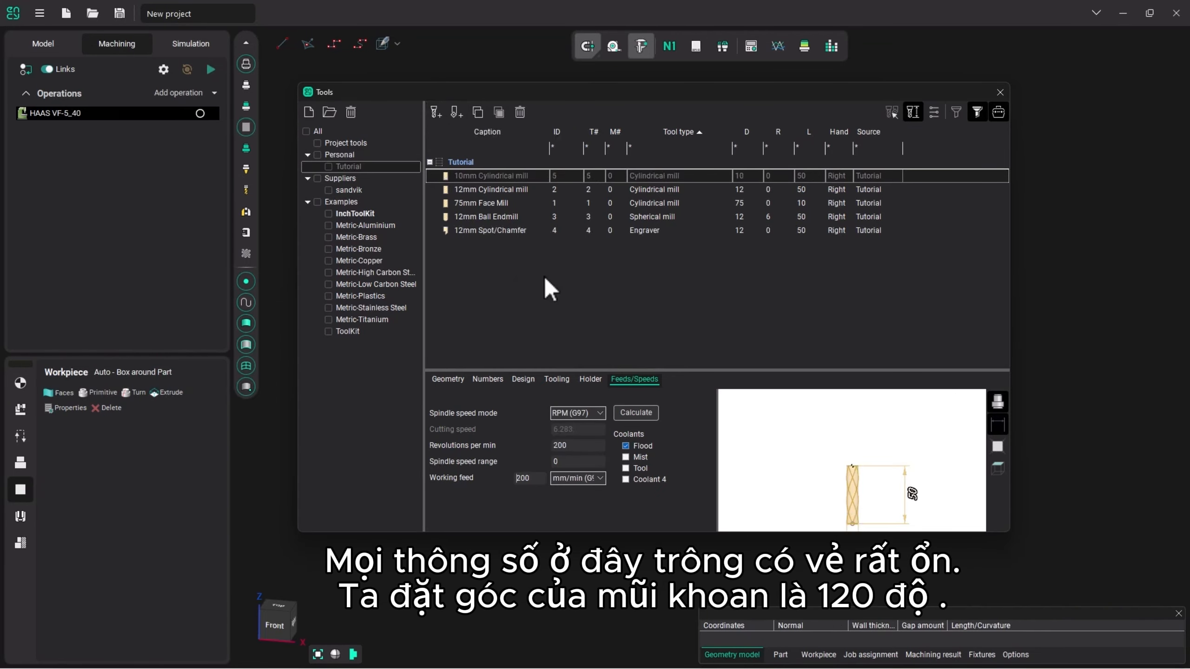
pyautogui.click(453, 378)
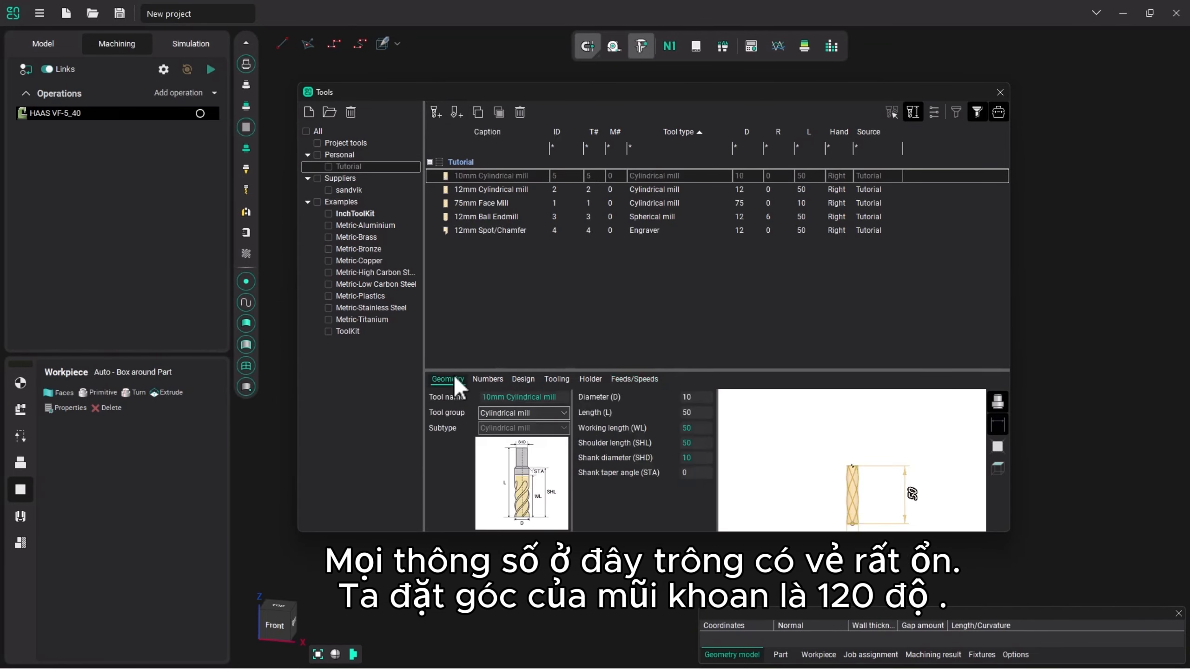
pyautogui.click(566, 413)
pyautogui.click(509, 495)
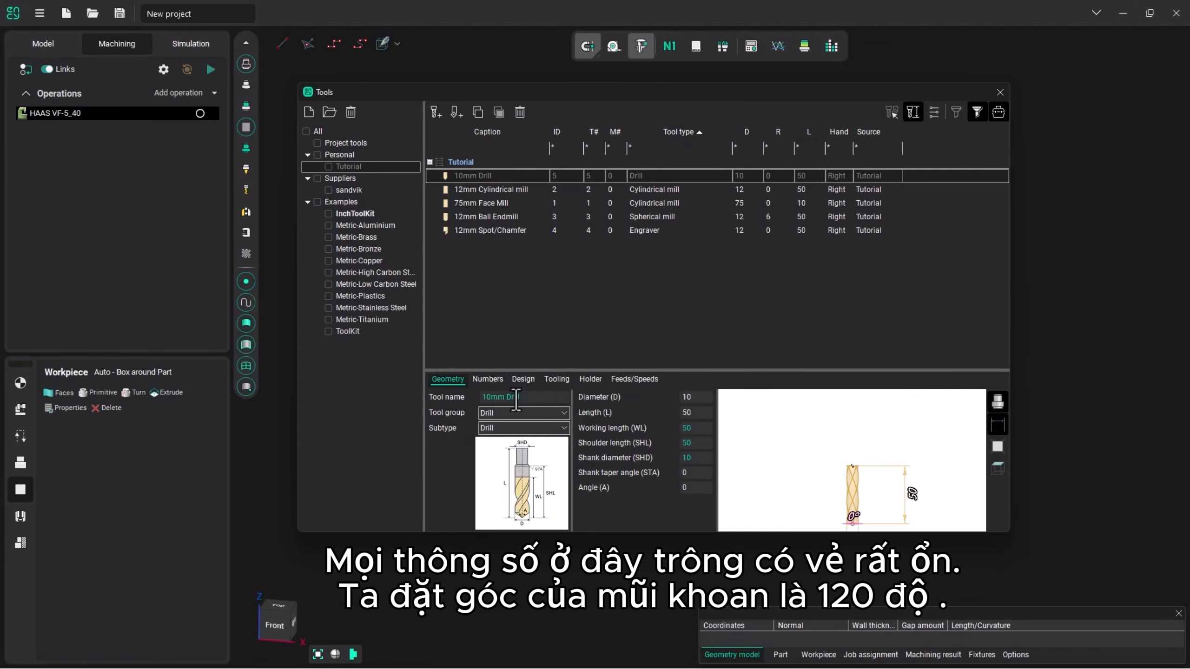
pyautogui.moveTo(856, 495); pyautogui.dragTo(861, 455, button='middle')
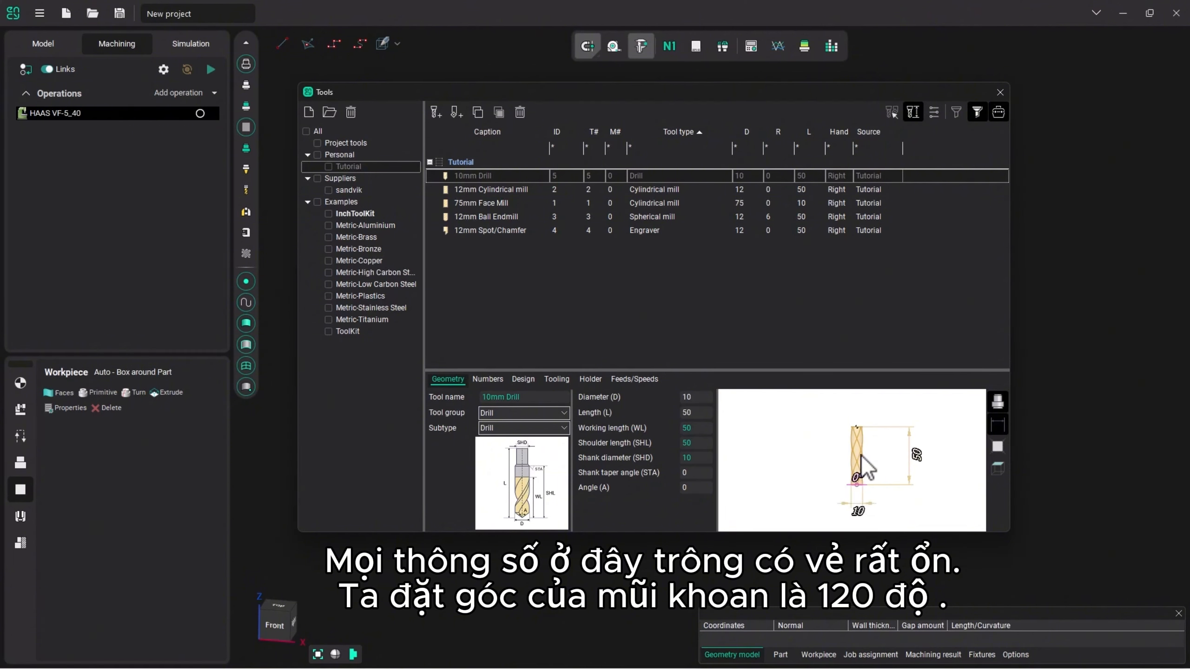
pyautogui.scroll(3, 860, 469)
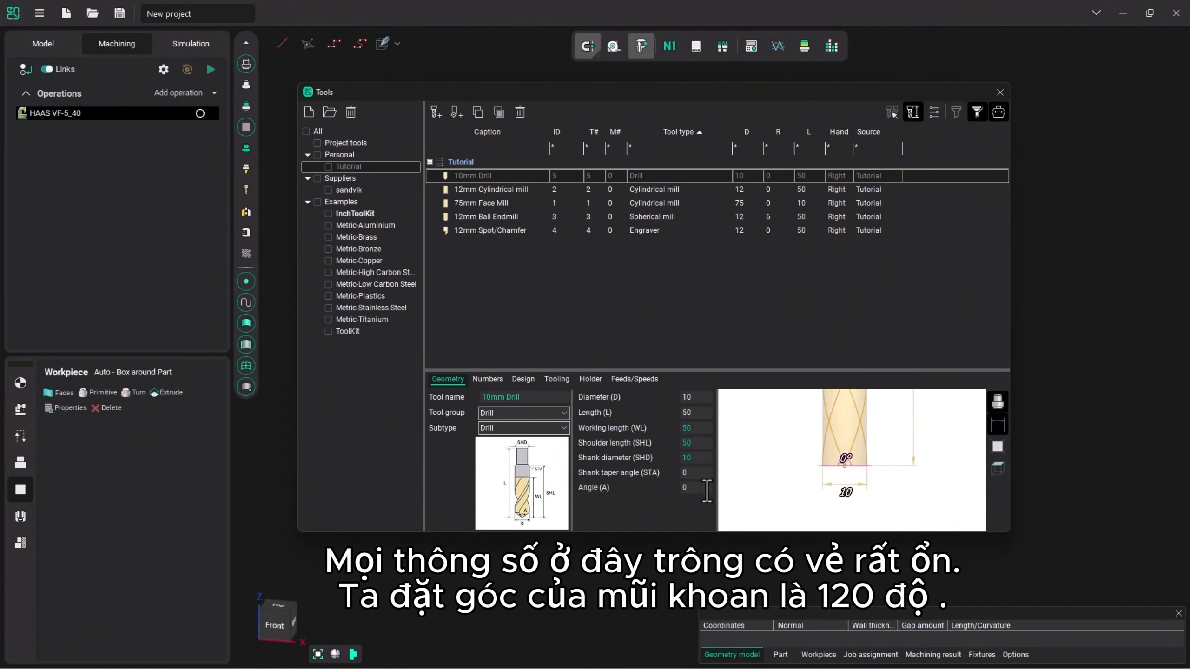
pyautogui.moveTo(706, 491); pyautogui.dragTo(652, 491)
pyautogui.write('120')
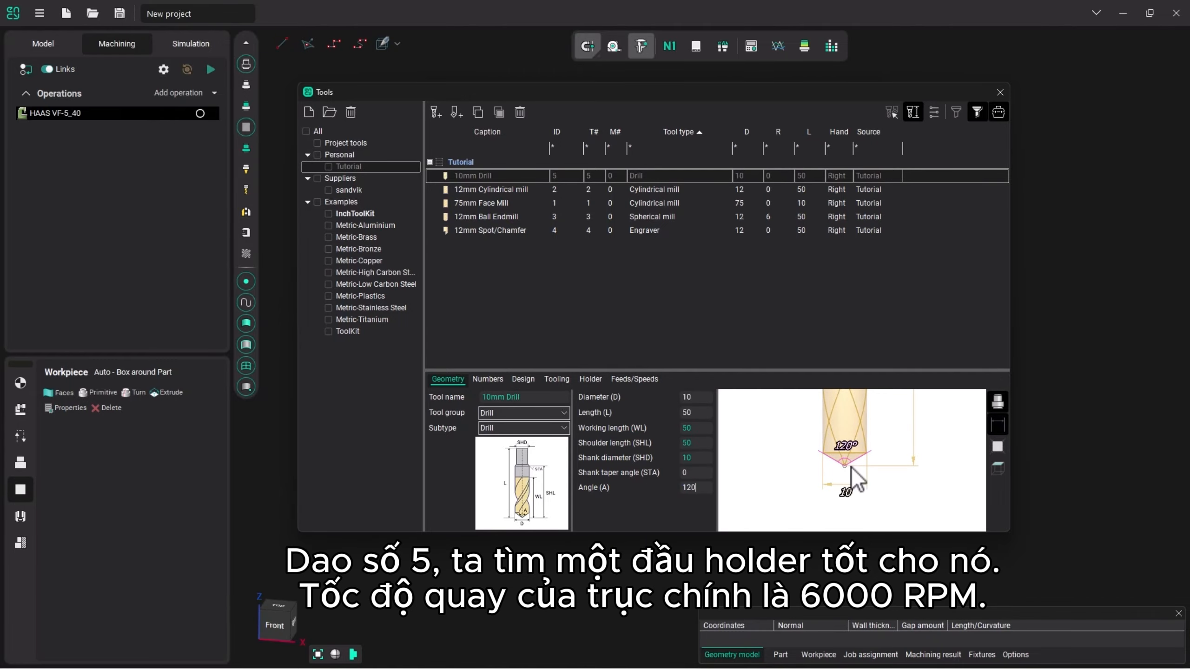
# Check the 10 mm drill's numbering and assign it Tool Holder LD30 L60 from the Metric-Aluminium library.
pyautogui.click(500, 381)
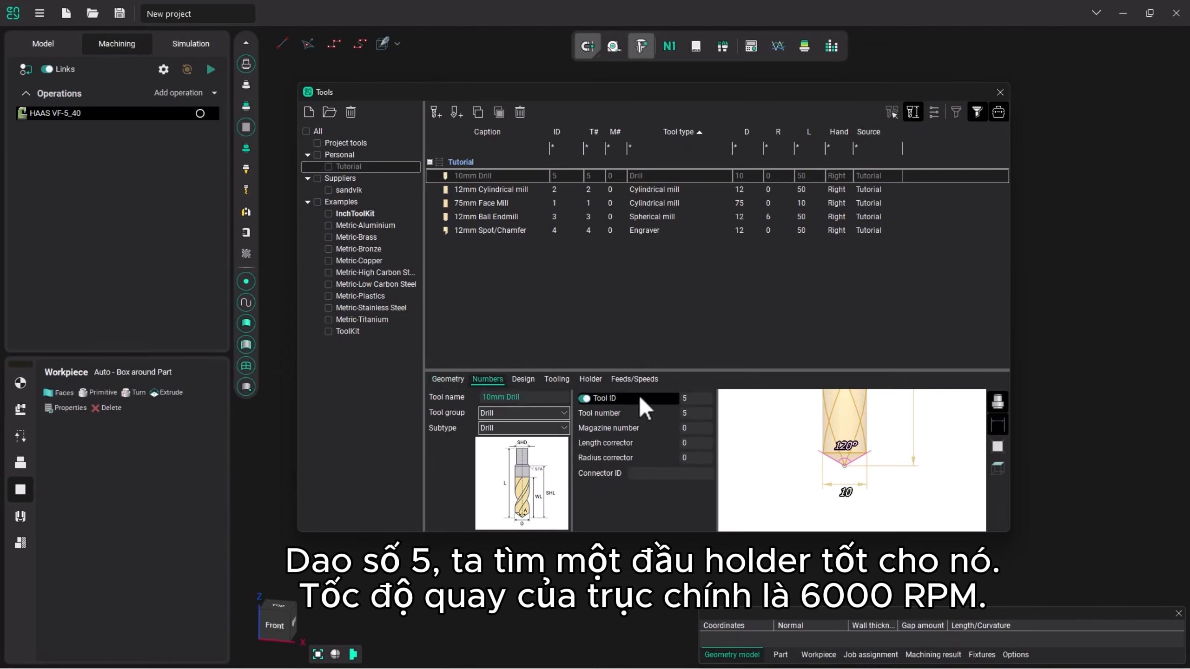
pyautogui.click(595, 380)
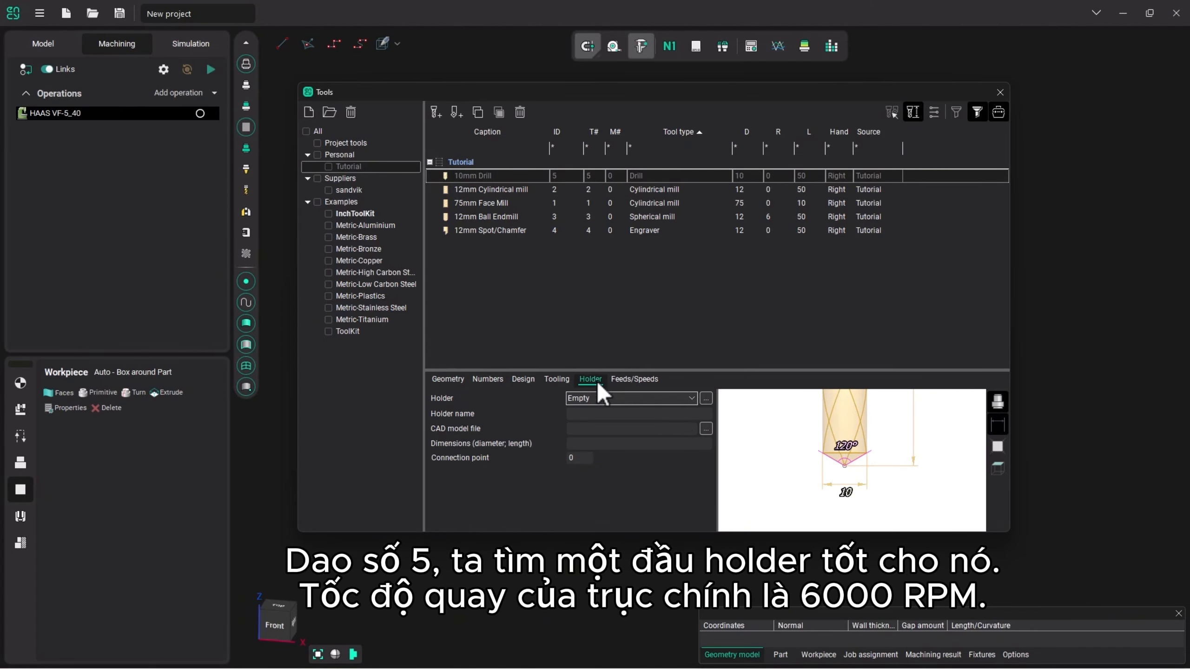
pyautogui.click(705, 399)
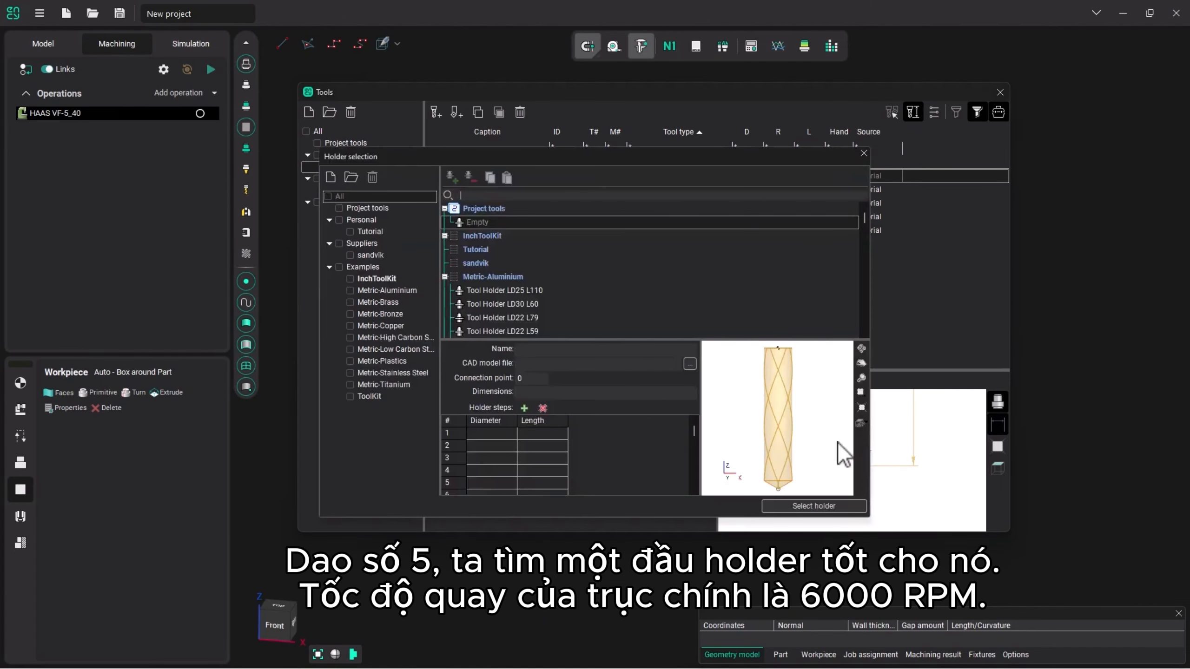
pyautogui.click(500, 304)
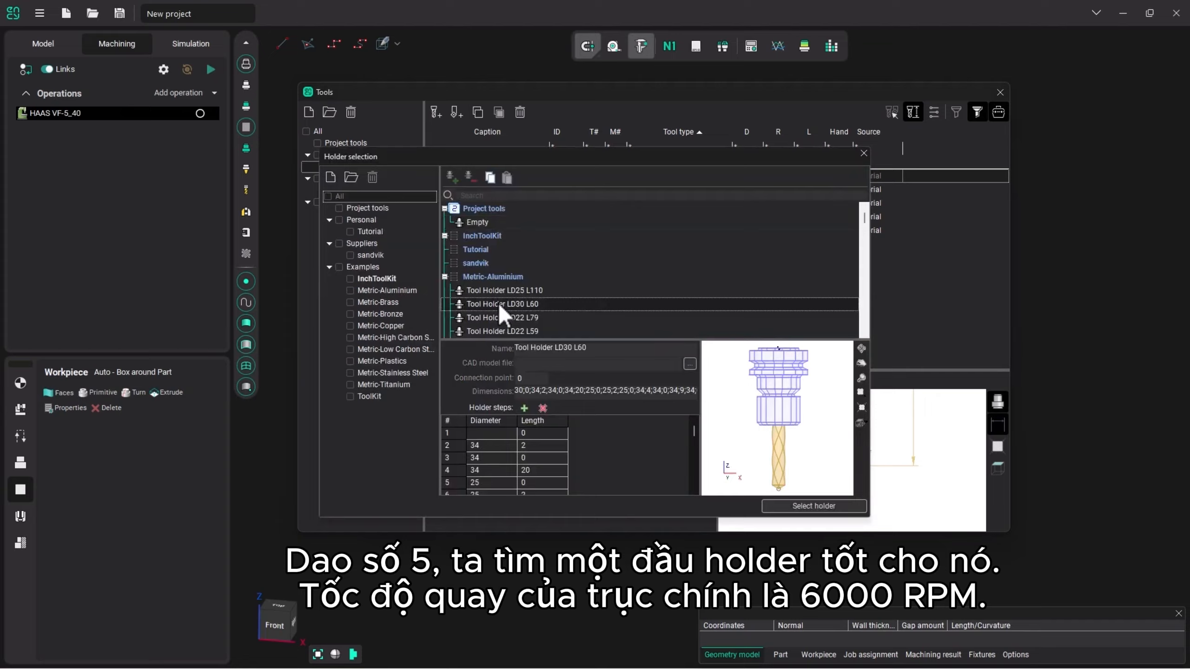
pyautogui.click(793, 508)
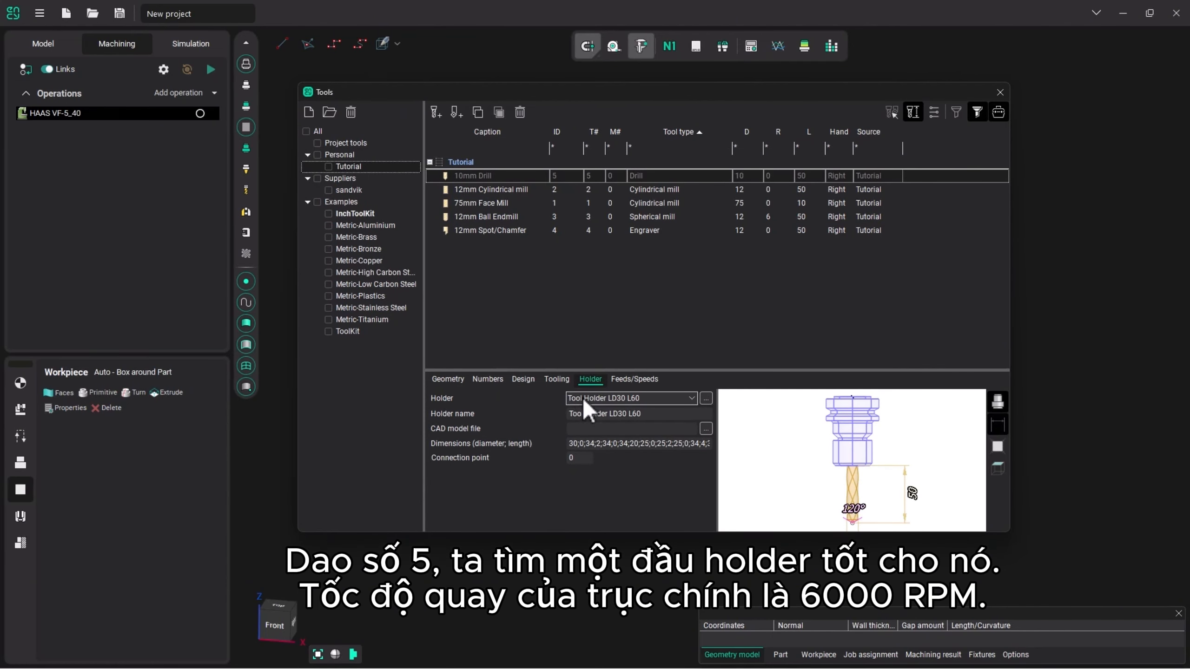
# Set the 10 mm drill's spindle speed to 6000 revolutions per minute and its working feed to 300 mm/min.
pyautogui.click(635, 379)
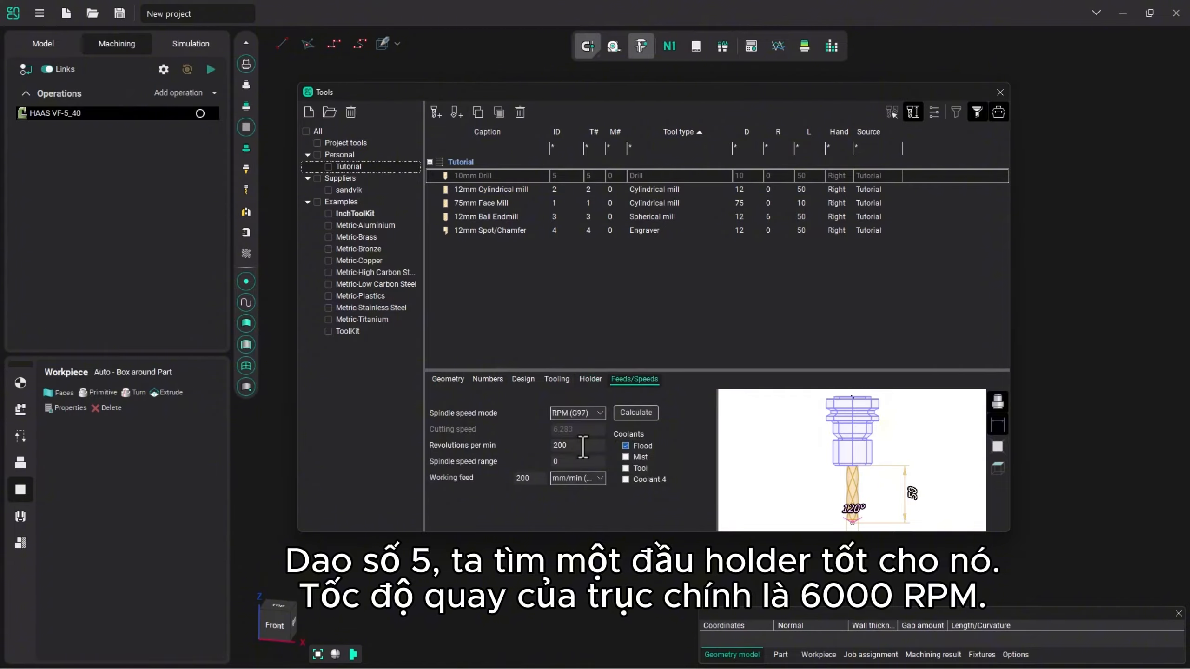
pyautogui.moveTo(582, 446); pyautogui.dragTo(527, 446)
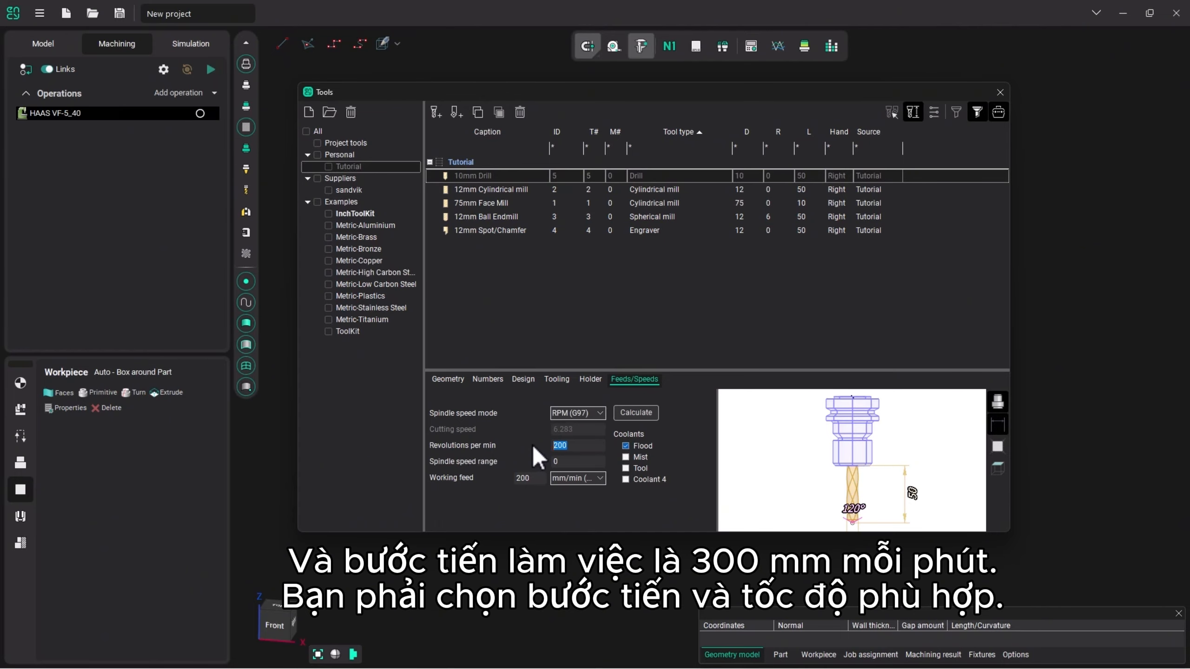
pyautogui.write('6000')
pyautogui.moveTo(538, 483); pyautogui.dragTo(507, 483)
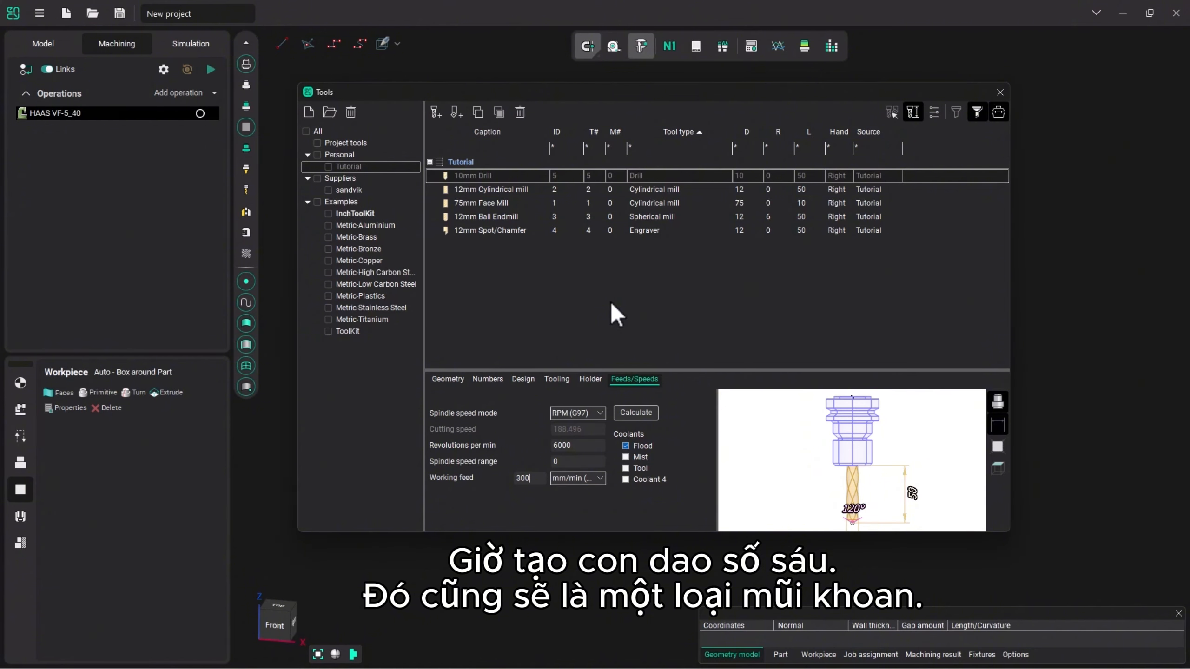
# Add a drill named 6mm Drill to the Tutorial library with a 6 mm diameter and a 120-degree tip angle.
pyautogui.click(436, 112)
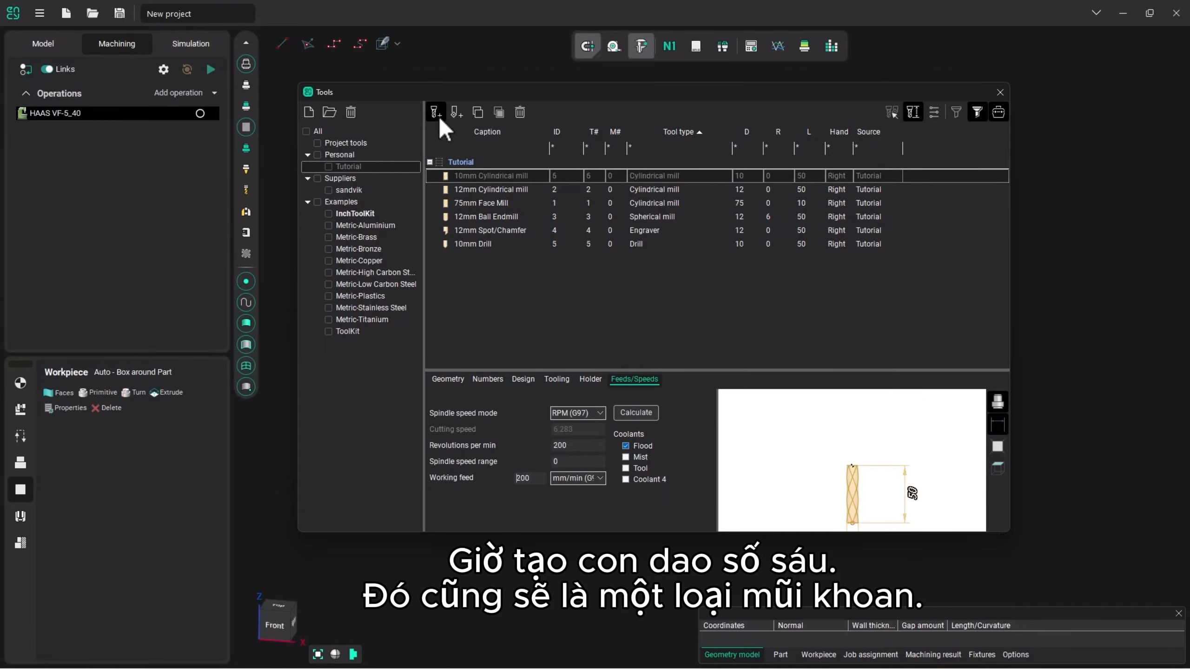
pyautogui.click(449, 378)
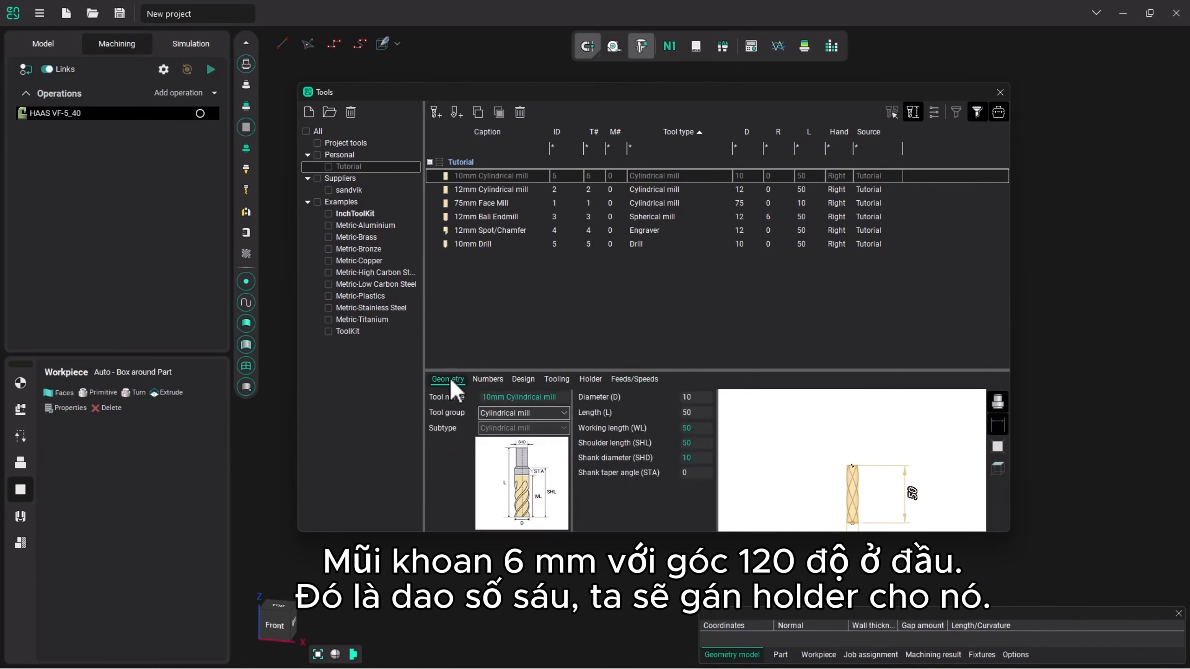
pyautogui.click(560, 412)
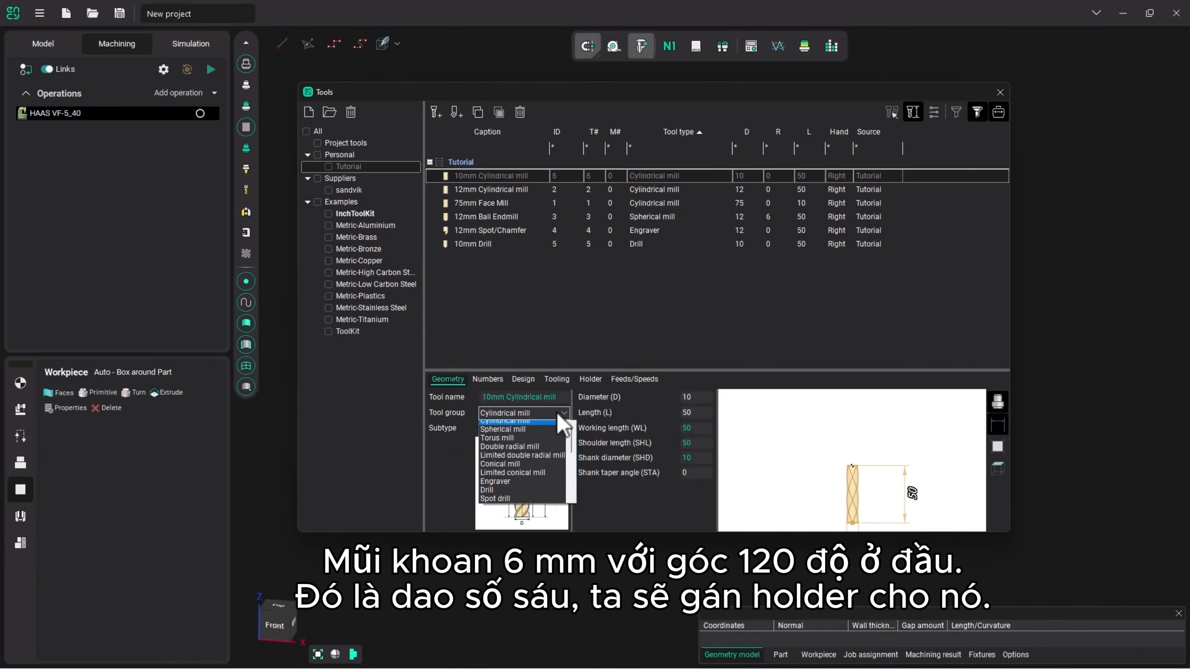
pyautogui.click(515, 489)
pyautogui.moveTo(490, 398); pyautogui.dragTo(478, 398)
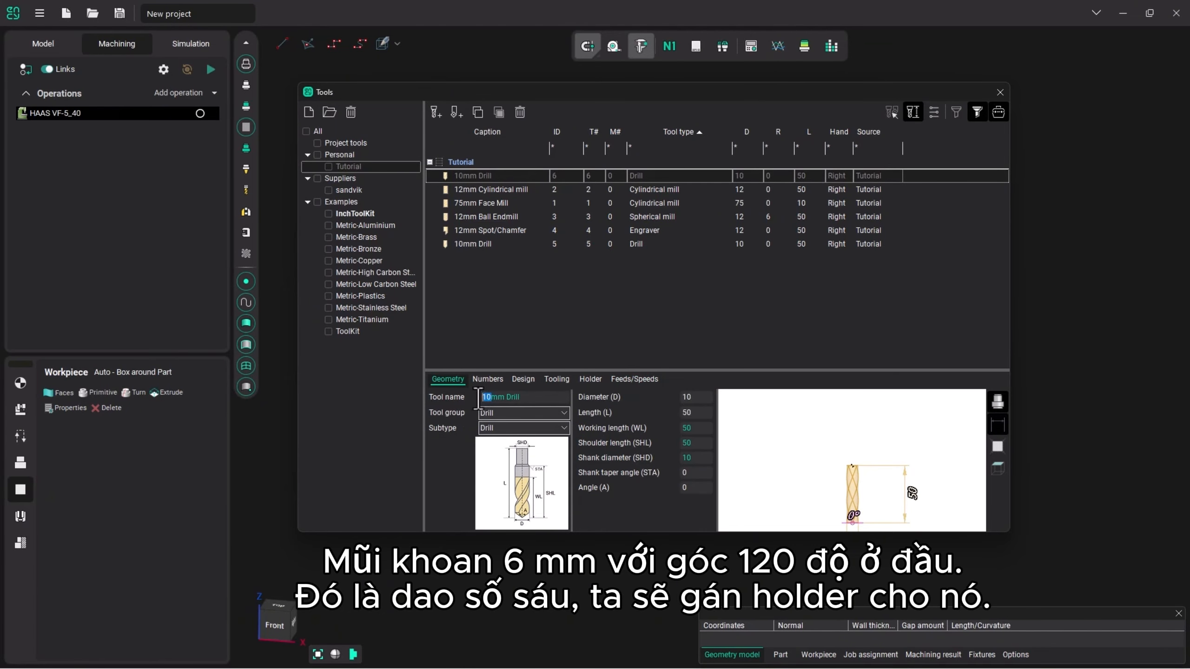
pyautogui.write('66')
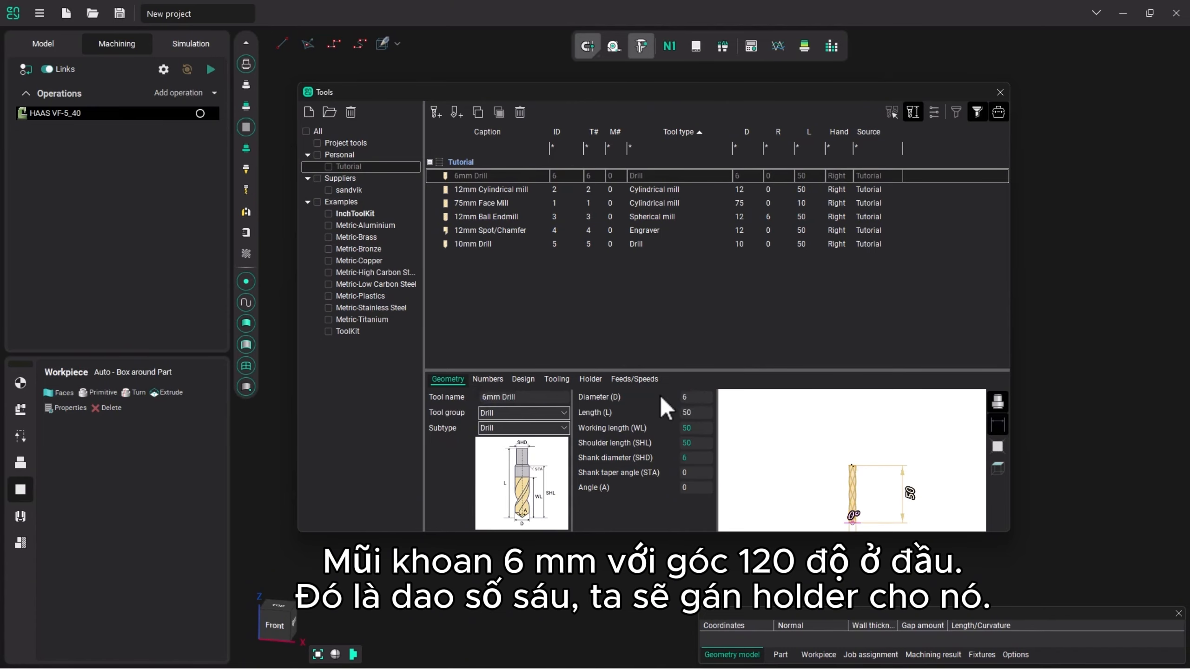
pyautogui.moveTo(695, 489); pyautogui.dragTo(673, 493)
pyautogui.write('120')
pyautogui.scroll(5, 853, 496)
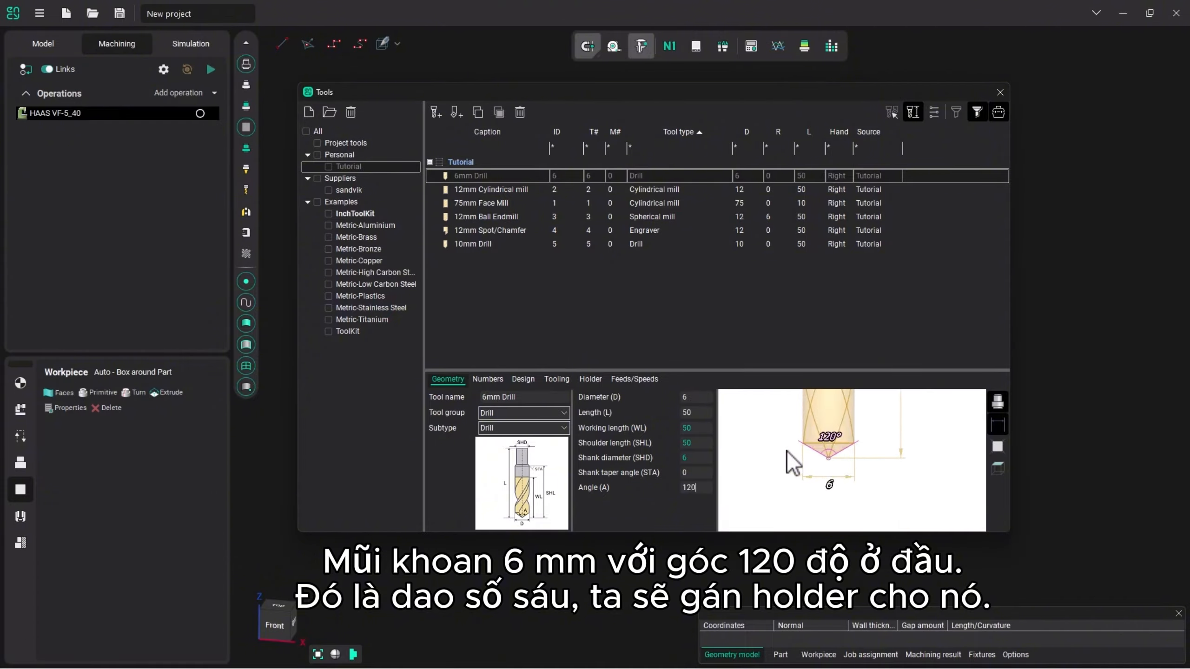
# Check the 6 mm drill's numbering and assign it Tool Holder LD30 L60 from the Metric-Aluminium library.
pyautogui.click(500, 380)
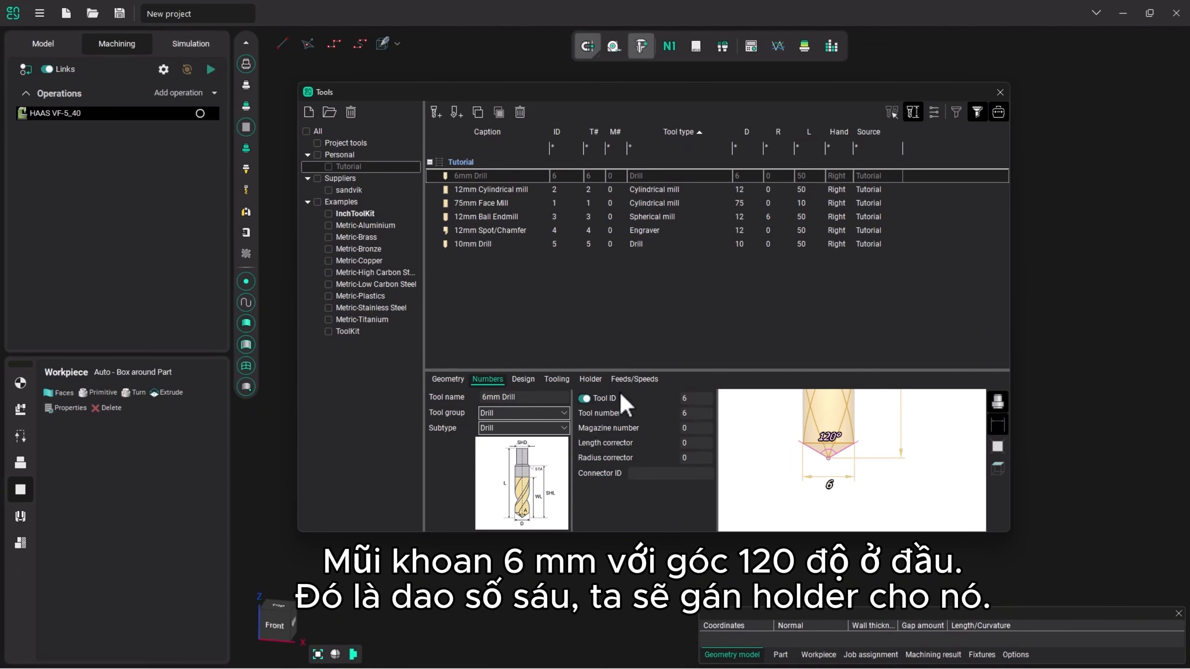
pyautogui.click(599, 382)
pyautogui.click(708, 399)
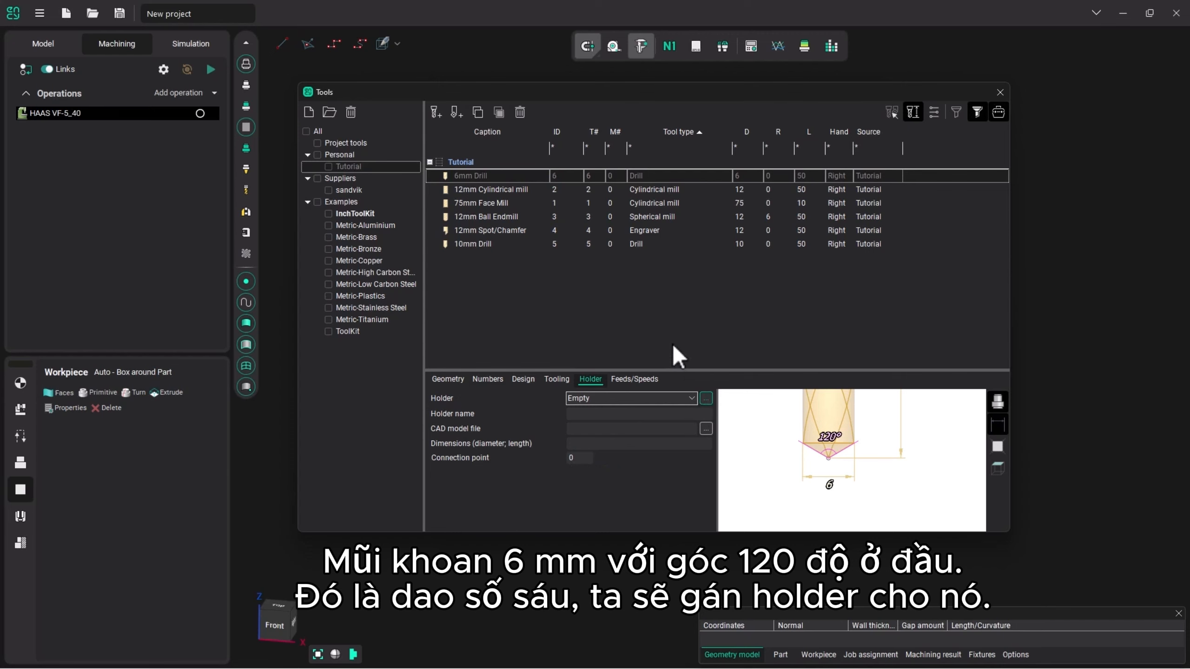
pyautogui.click(543, 304)
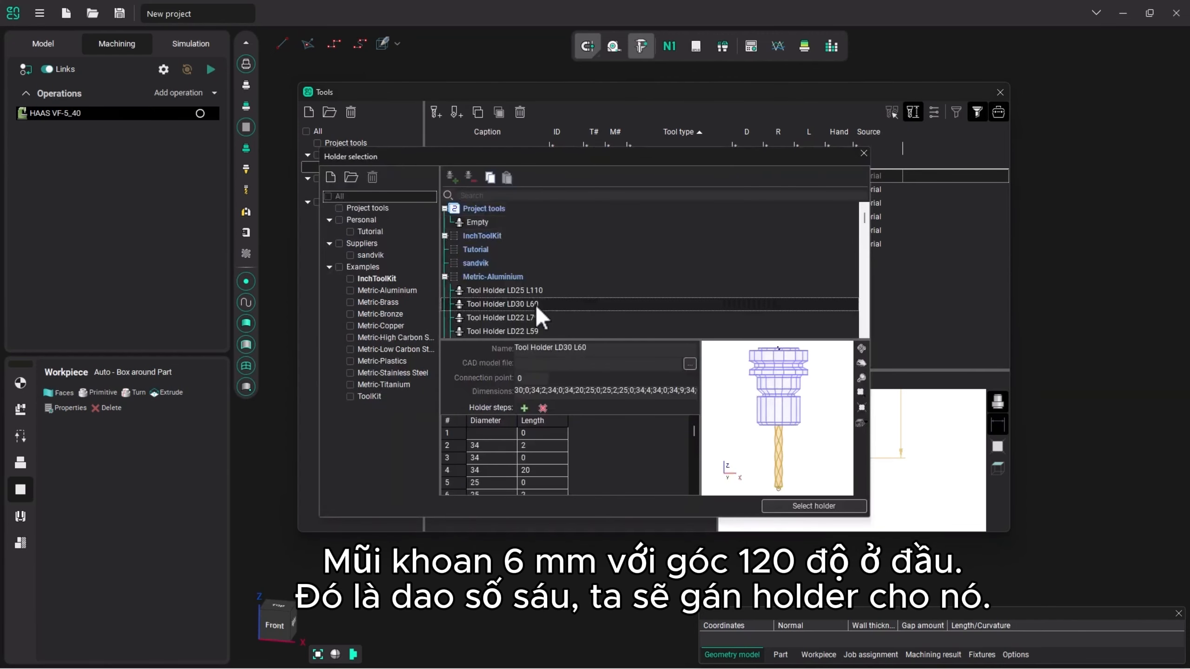
pyautogui.click(819, 505)
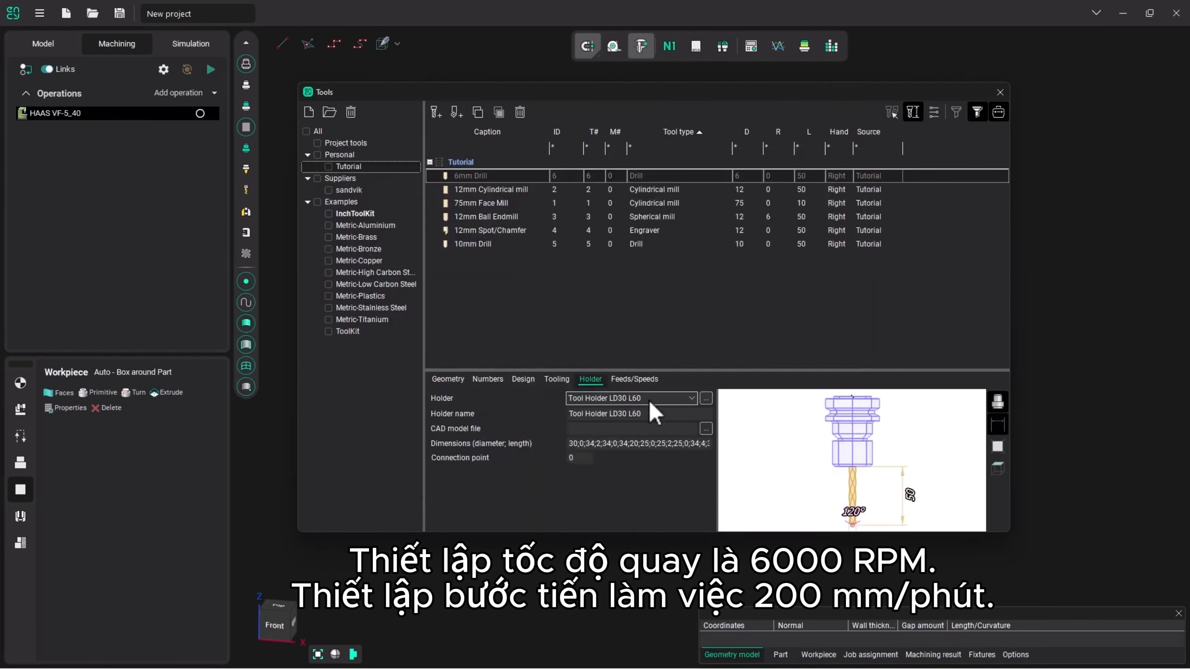
# Set the 6 mm drill's spindle speed to 6000 revolutions per minute.
pyautogui.click(641, 379)
pyautogui.moveTo(579, 448); pyautogui.dragTo(535, 443)
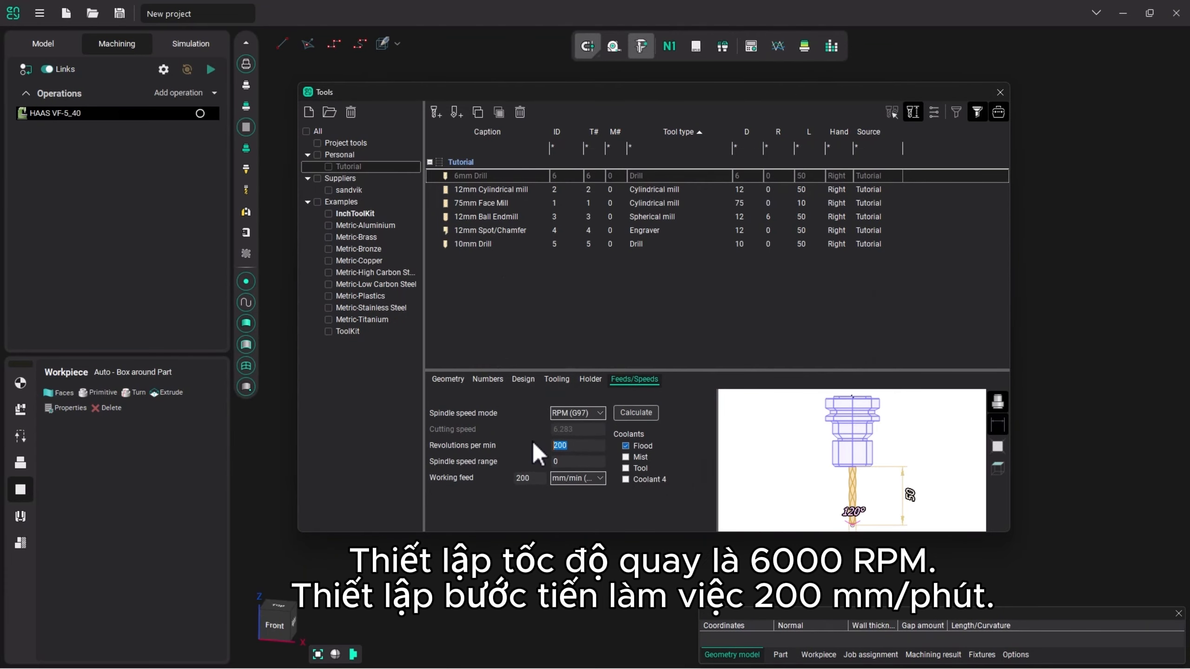
pyautogui.write('6000')
# Add a new cylindrical mill to the Tutorial library and name it 40mm x 4mm Keyseat.
pyautogui.click(435, 113)
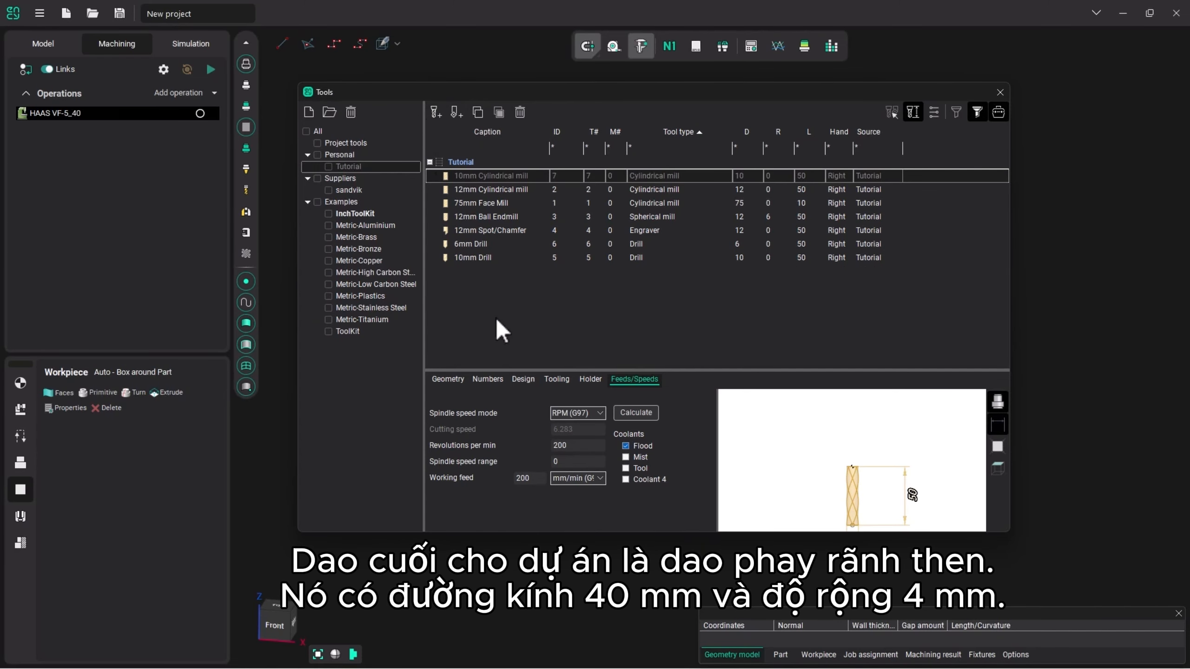
pyautogui.click(448, 379)
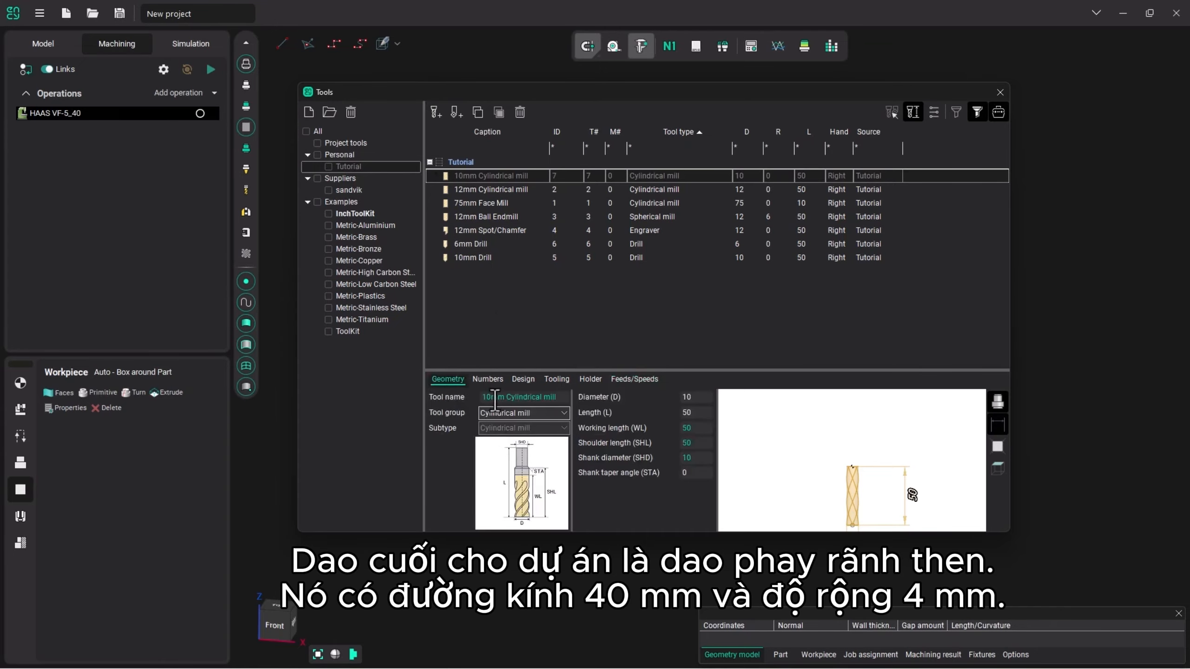
pyautogui.moveTo(491, 397); pyautogui.dragTo(482, 397)
pyautogui.write('40')
pyautogui.moveTo(505, 397); pyautogui.dragTo(555, 400)
pyautogui.write('x 4mm')
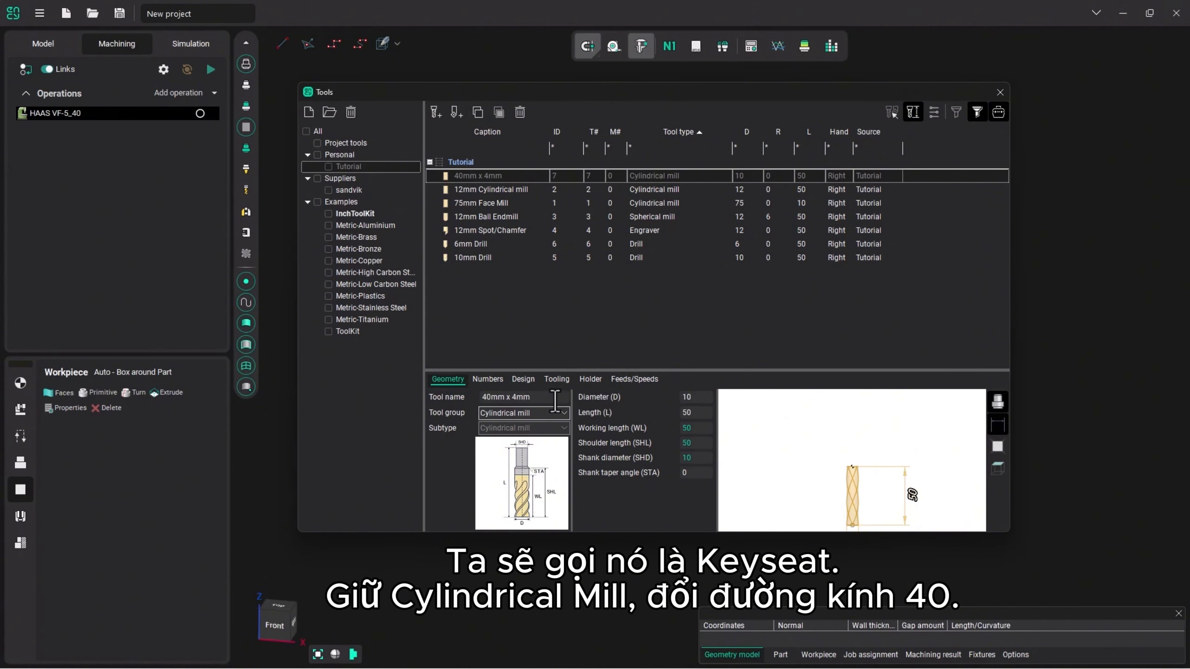
pyautogui.write(' Keyseat')
# Set the keyseat cutter's diameter to 40 mm, working length to 4 mm, shoulder length to 0 and shank diameter to 10 mm.
pyautogui.moveTo(859, 509); pyautogui.dragTo(865, 482, button='middle')
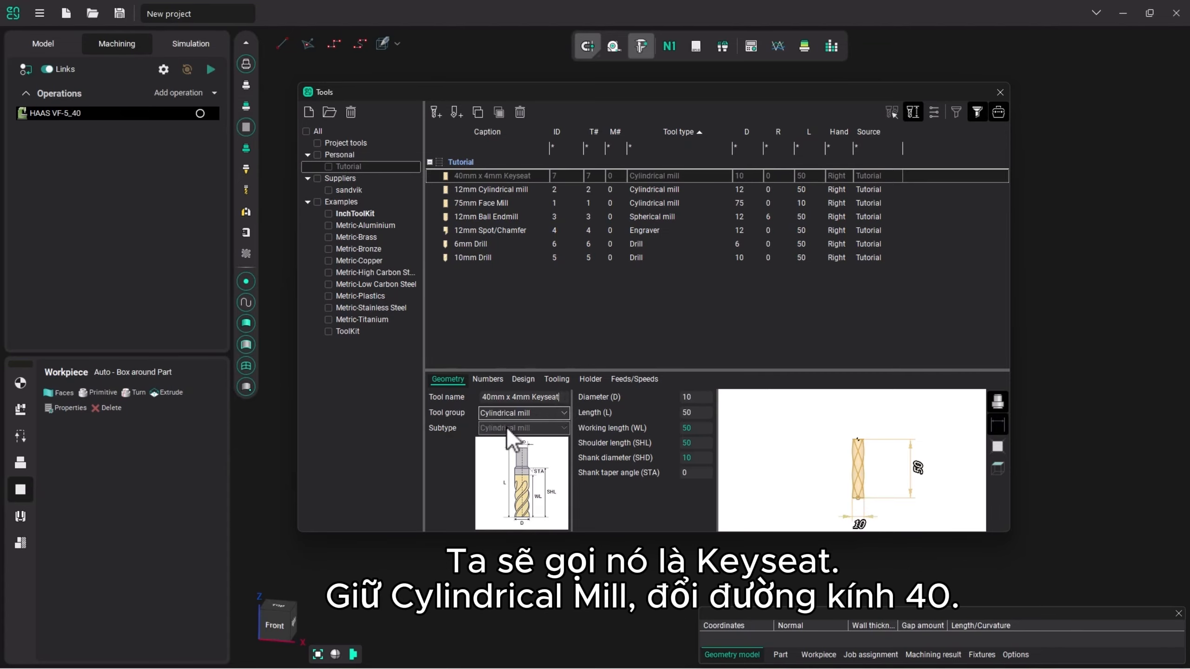
pyautogui.doubleClick(686, 397)
pyautogui.write('40')
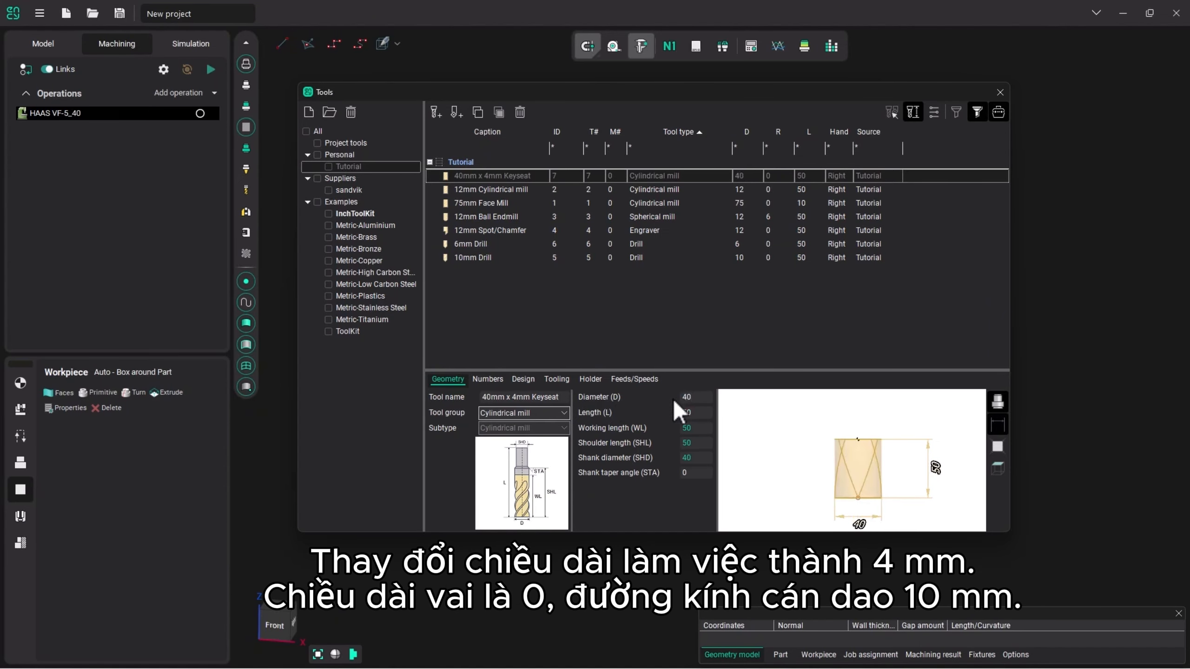
pyautogui.doubleClick(694, 428)
pyautogui.write('4')
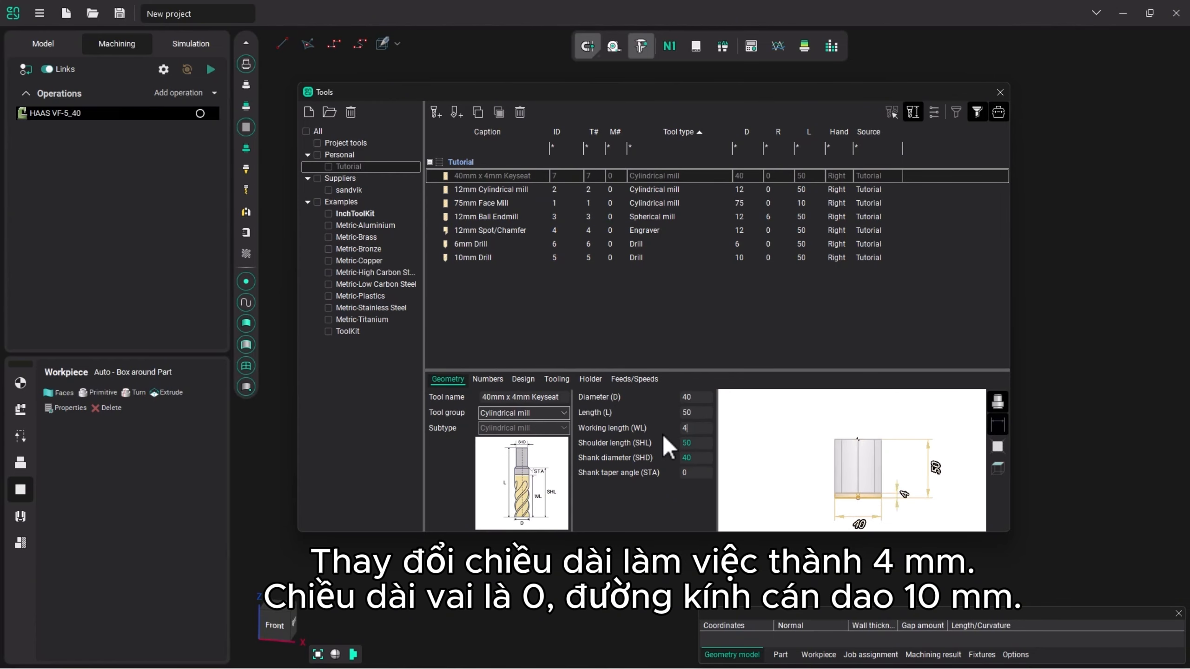
pyautogui.doubleClick(681, 460)
pyautogui.write('10')
pyautogui.doubleClick(695, 444)
pyautogui.write('0')
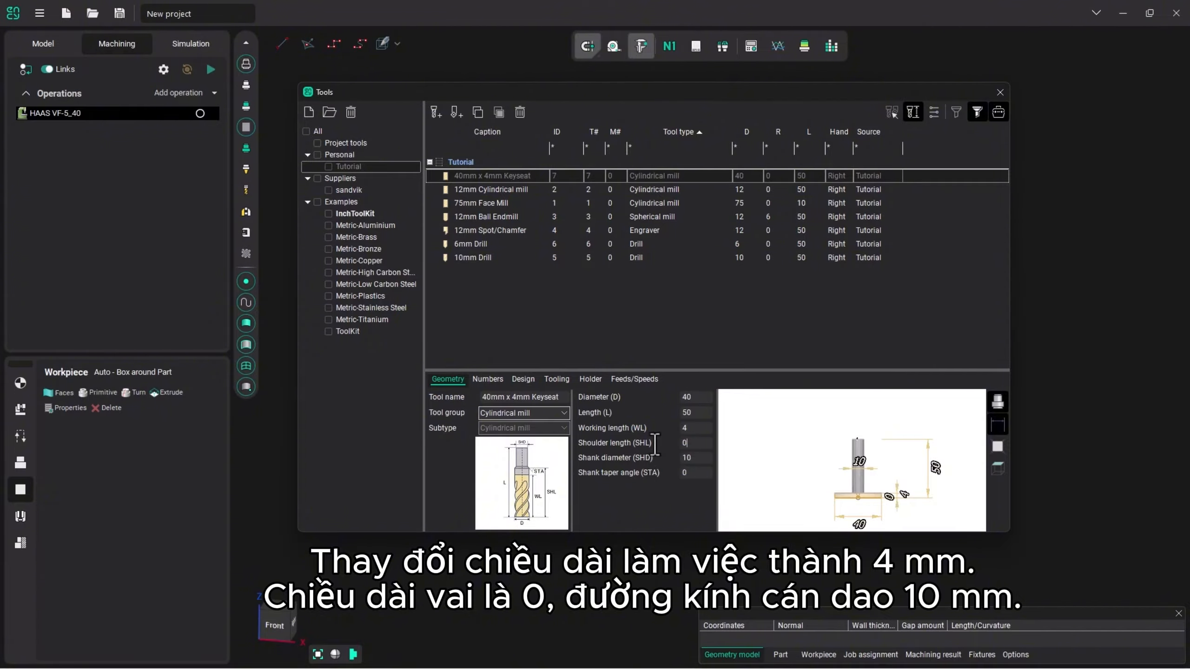
pyautogui.click(693, 458)
pyautogui.press('Return')
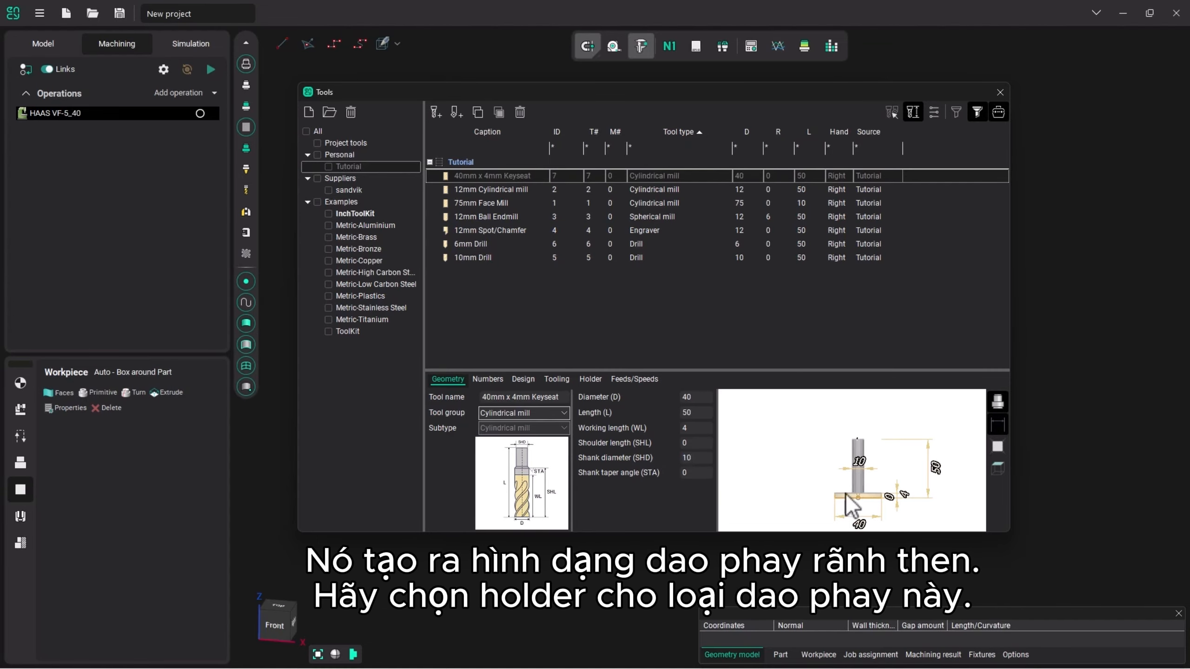
# Inspect the keyseat cutter's shape and assign it Tool Holder LD30 L60 from the Metric-Aluminium library.
pyautogui.scroll(5, 846, 499)
pyautogui.scroll(-4, 856, 480)
pyautogui.scroll(1, 853, 464)
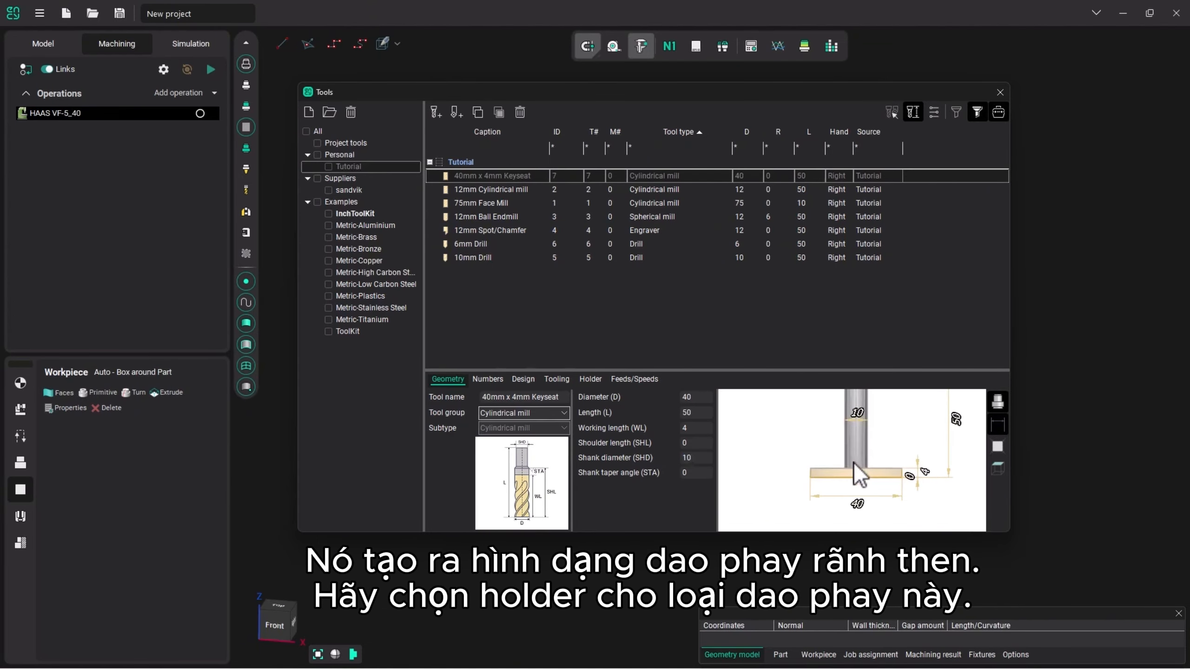
pyautogui.moveTo(854, 463); pyautogui.dragTo(843, 491, button='middle')
pyautogui.scroll(4, 850, 469)
pyautogui.scroll(-4, 849, 469)
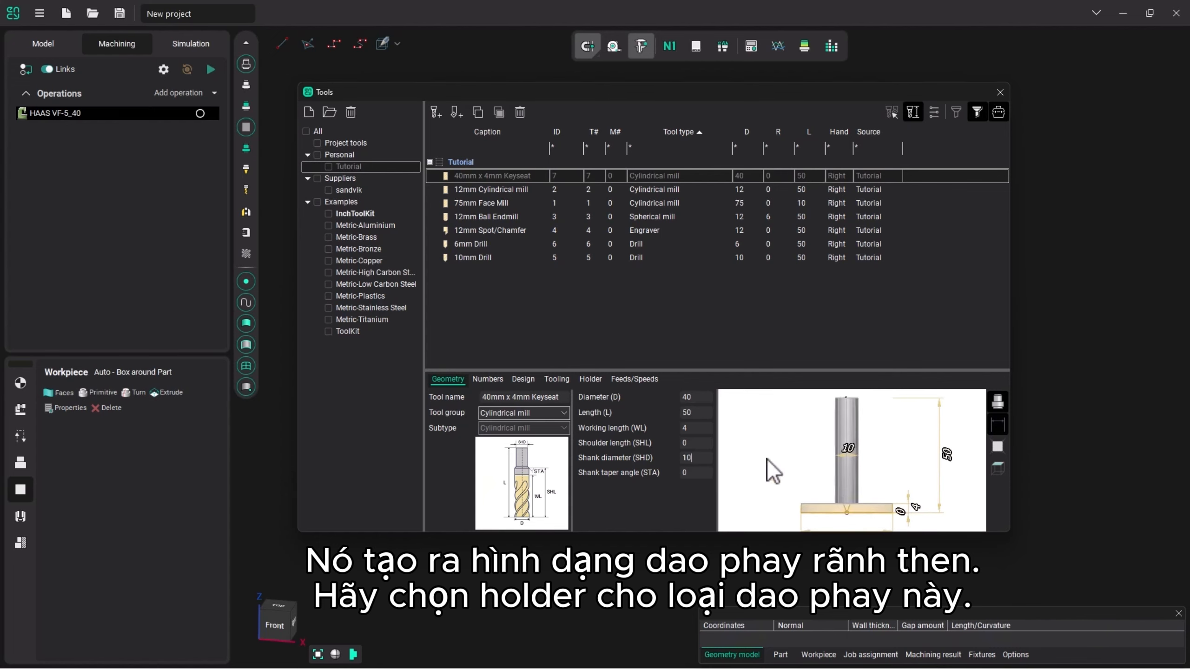
pyautogui.click(595, 379)
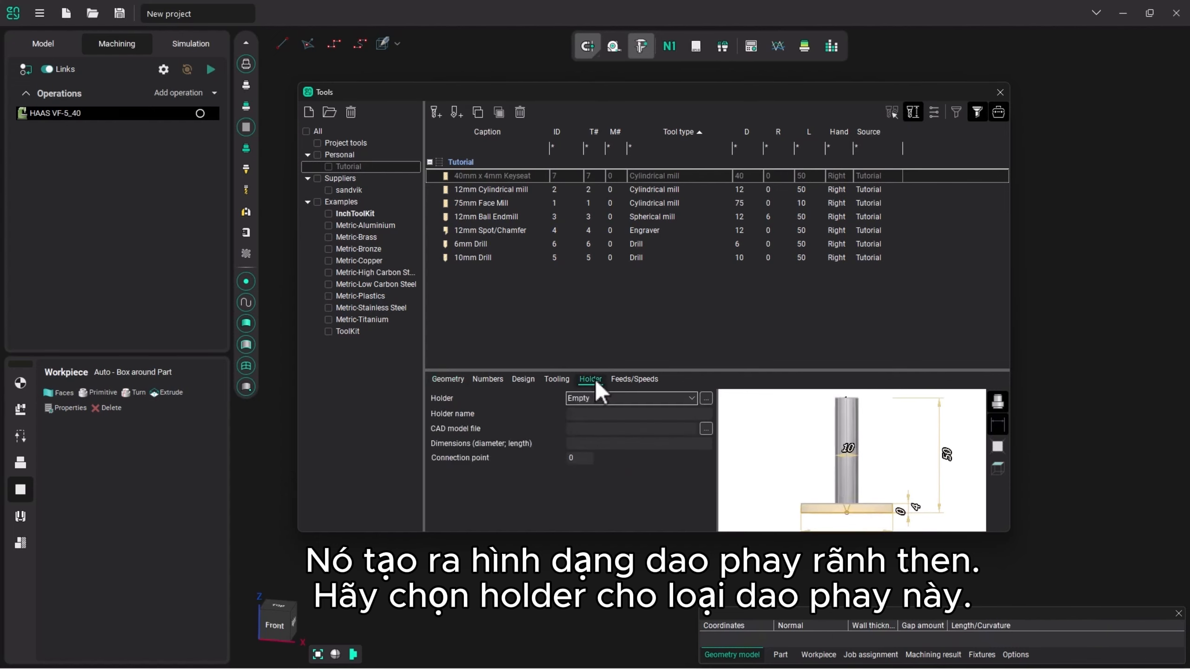
pyautogui.click(705, 398)
pyautogui.click(509, 304)
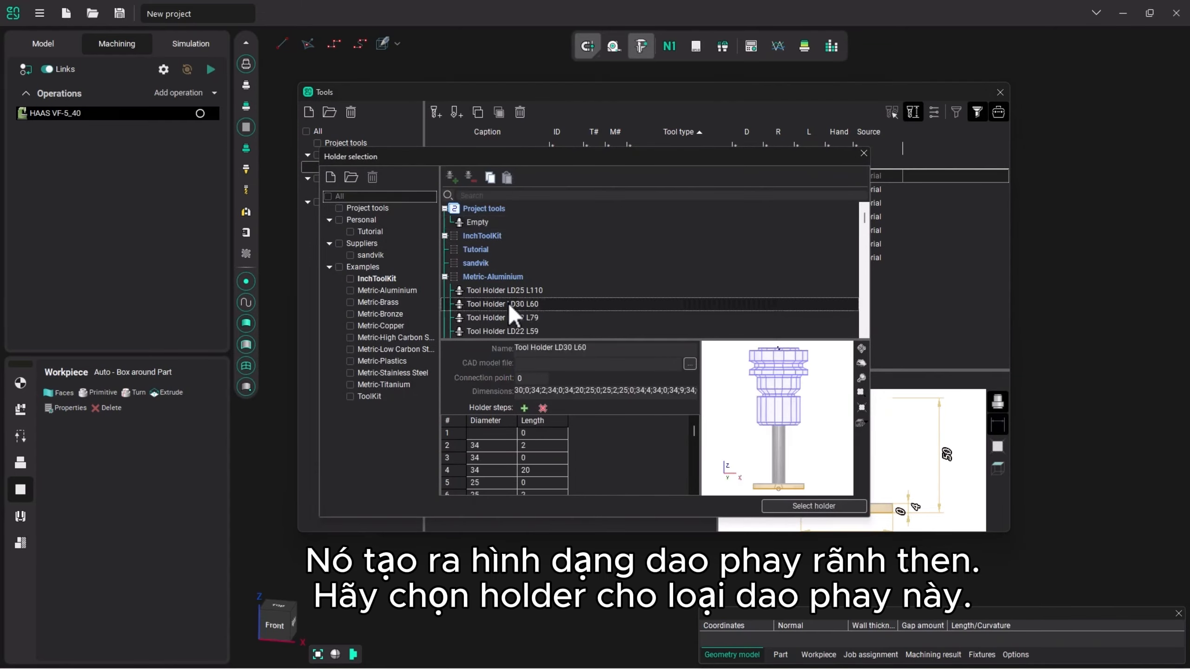
pyautogui.click(776, 506)
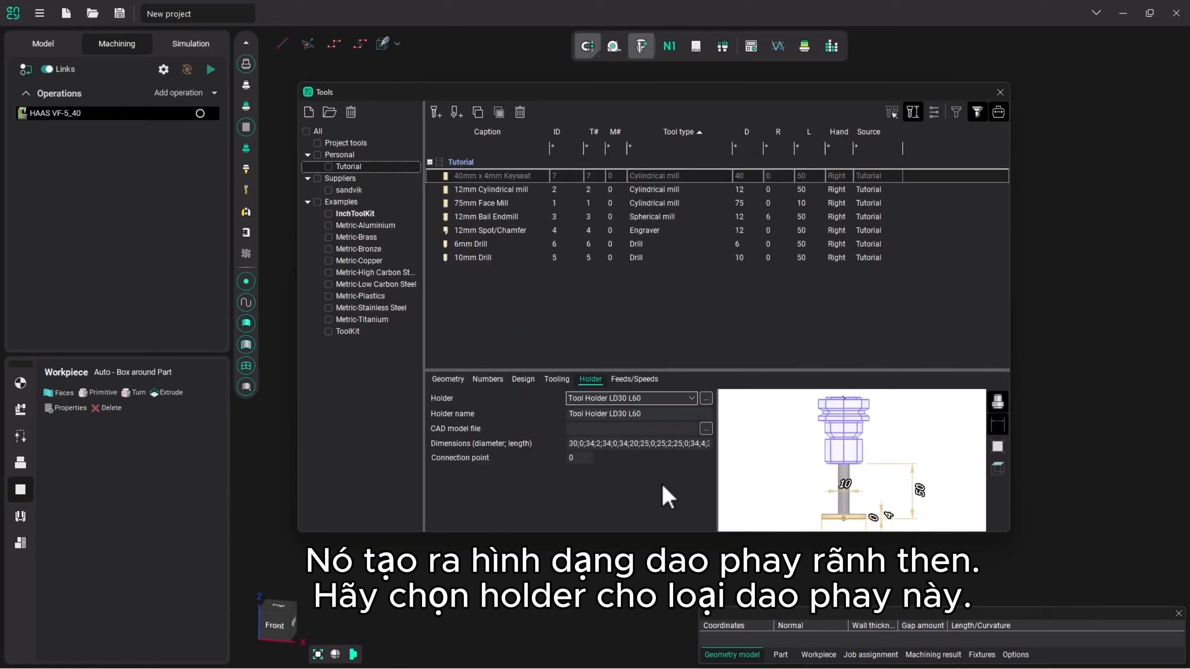
# Set the keyseat cutter's spindle speed to 2500 revolutions per minute and its working feed to 500 mm/min.
pyautogui.click(633, 379)
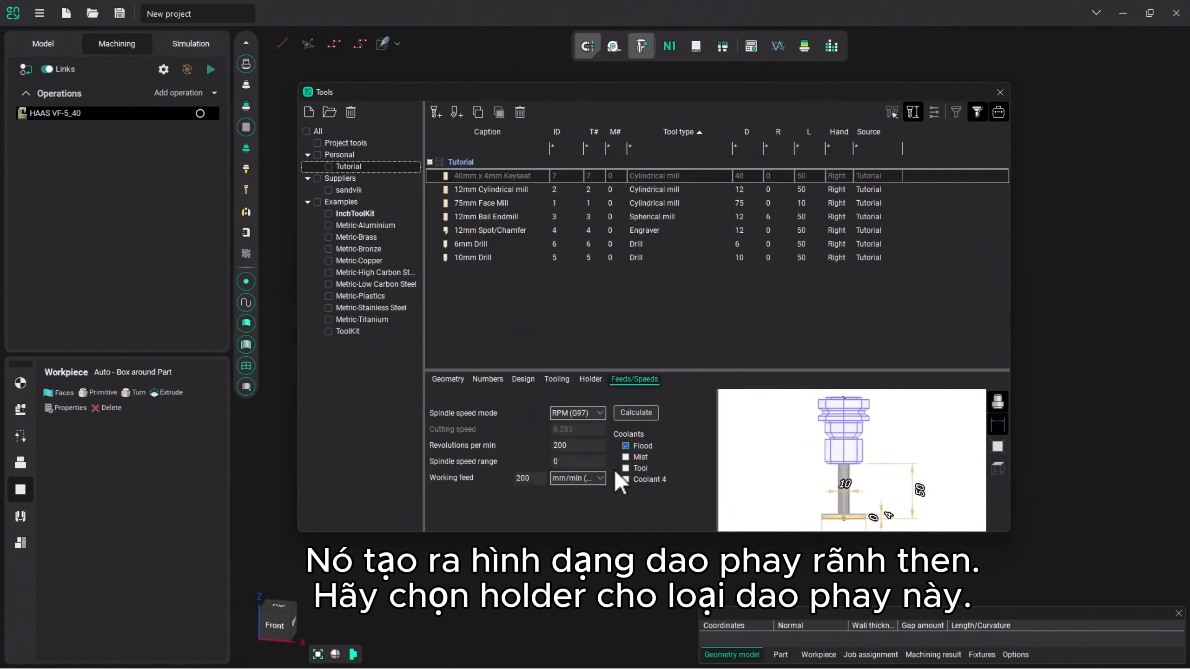
pyautogui.moveTo(589, 450); pyautogui.dragTo(514, 447)
pyautogui.write('2500')
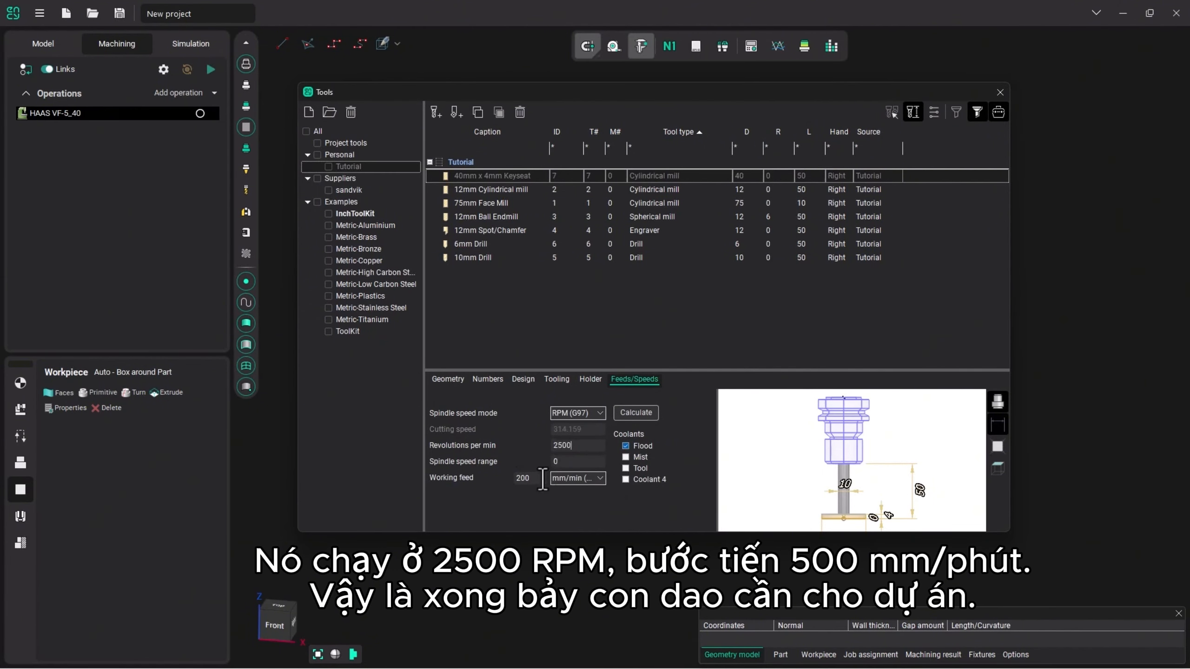
pyautogui.moveTo(542, 479); pyautogui.dragTo(471, 483)
pyautogui.write('500')
pyautogui.click(510, 301)
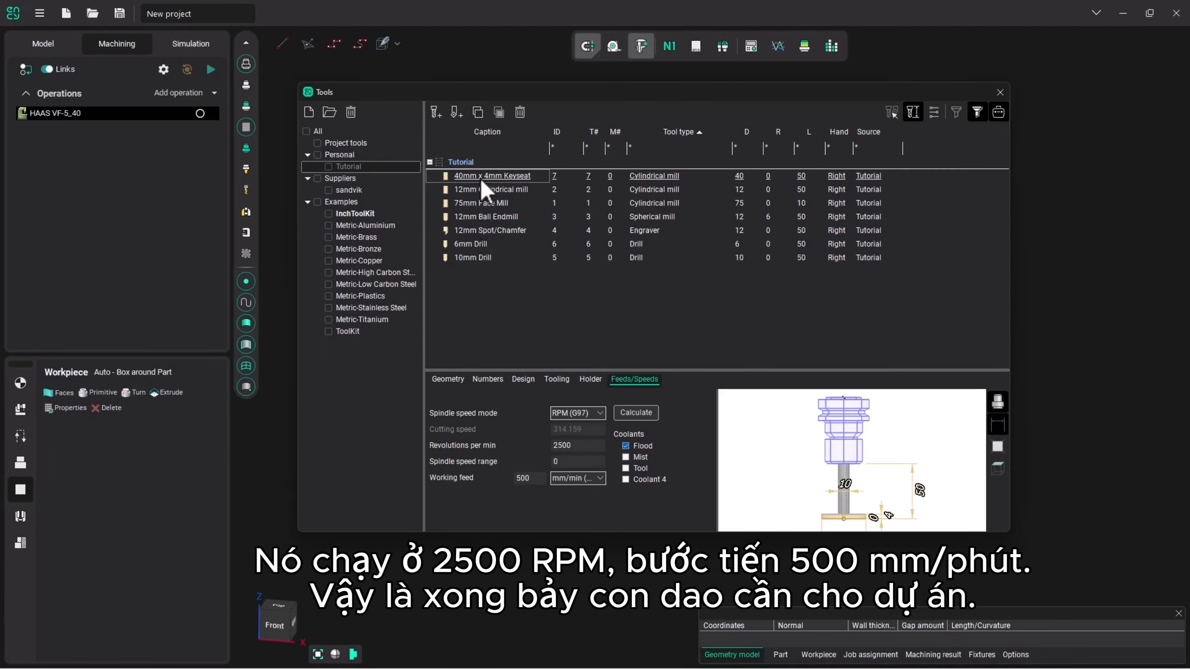
# Review the feeds, speeds and coolant of every tool in the Tutorial library, and return the list to its geometry columns.
pyautogui.click(934, 112)
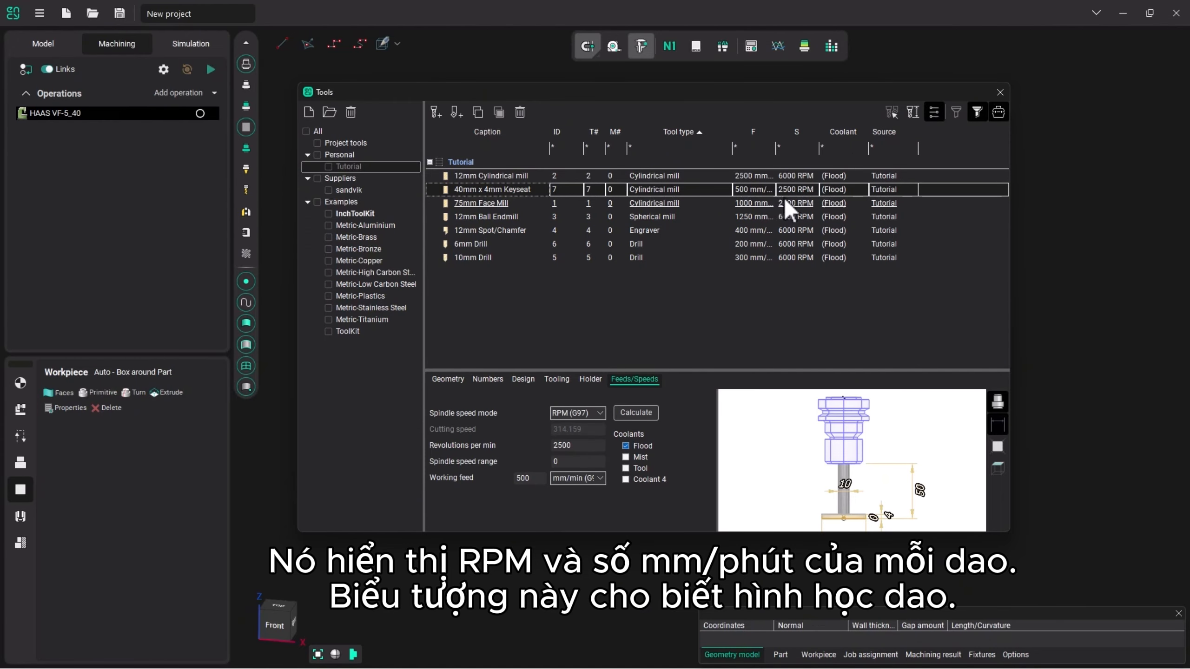
pyautogui.click(918, 114)
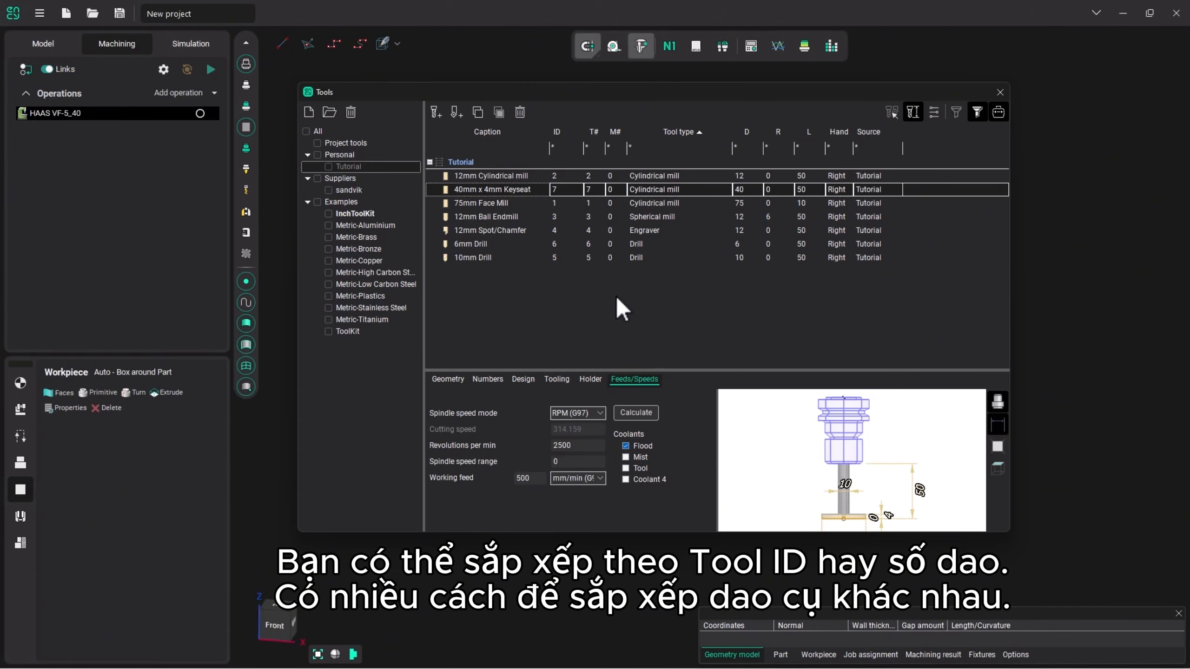
# Try sorting the Tutorial tools by ID and tool number, leave them in ascending ID order, and enable the Tutorial library.
pyautogui.click(556, 131)
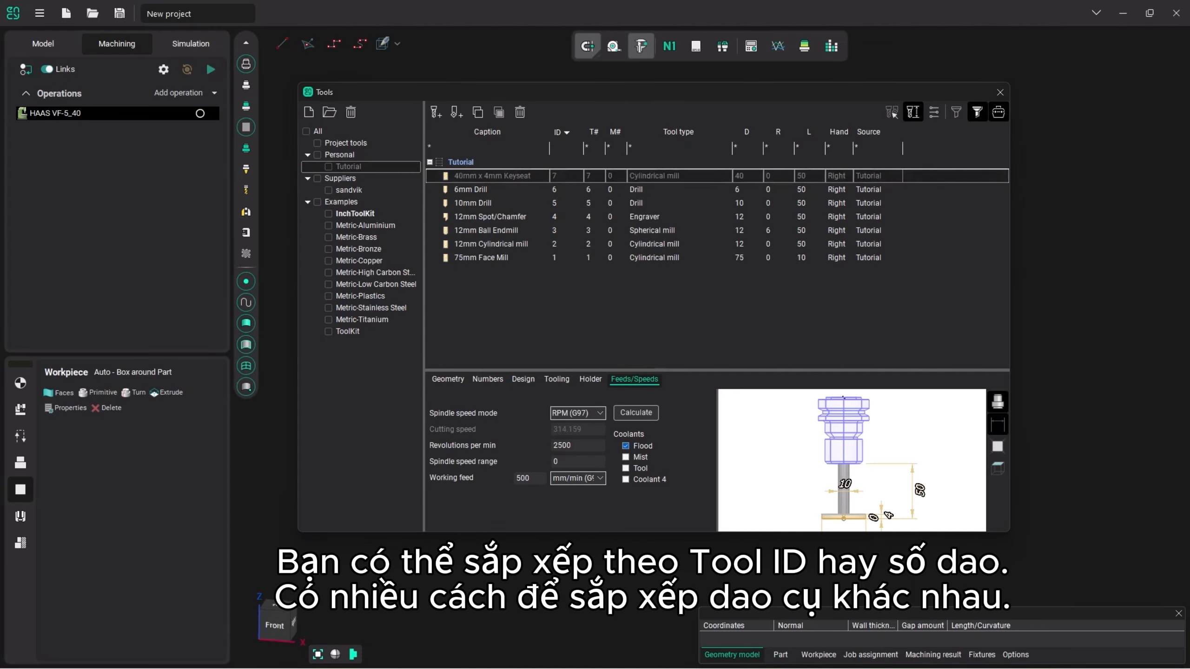
pyautogui.click(557, 133)
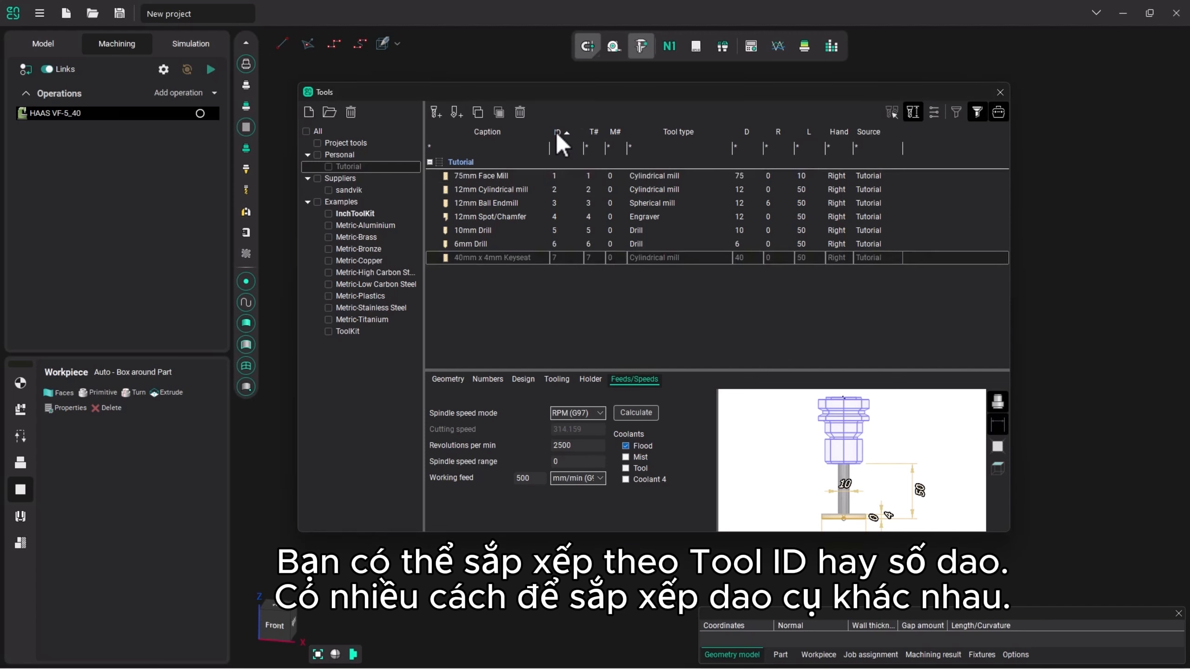
pyautogui.click(557, 134)
pyautogui.click(557, 133)
pyautogui.click(592, 133)
pyautogui.click(592, 132)
pyautogui.click(556, 132)
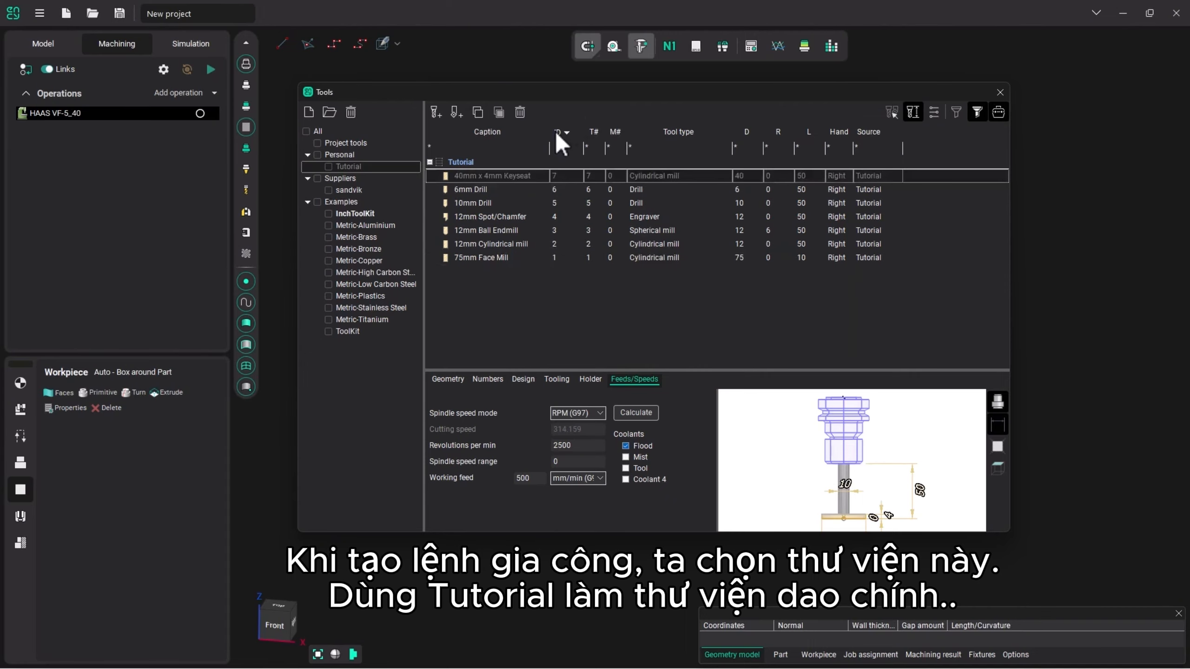
pyautogui.click(557, 132)
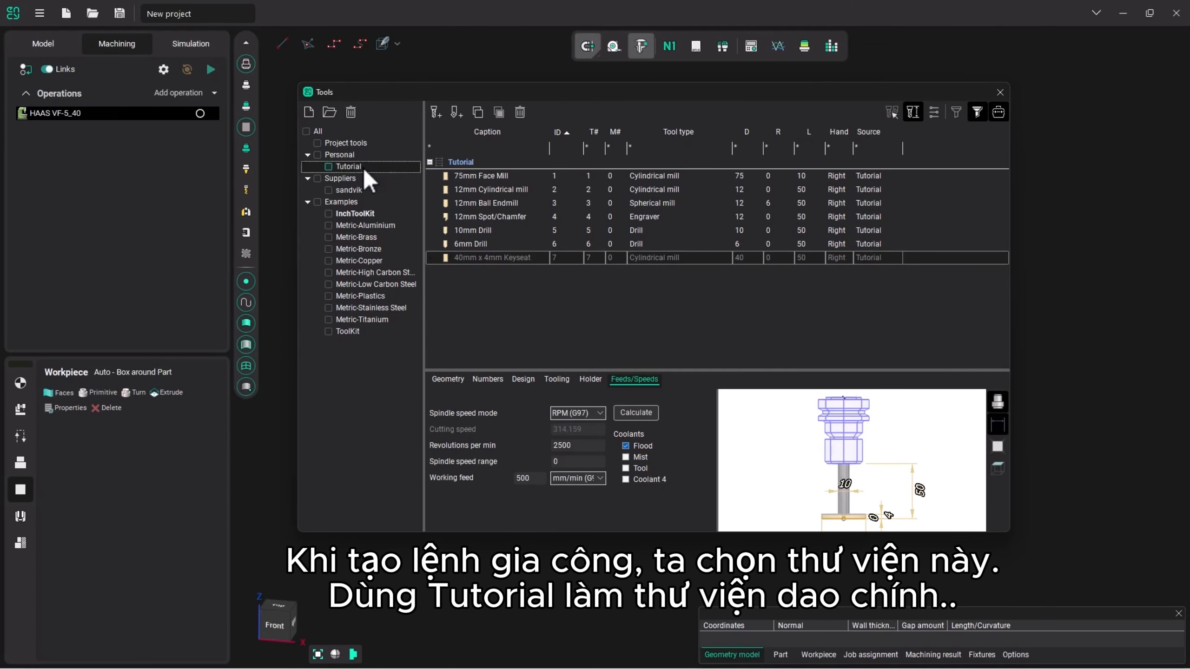
pyautogui.click(330, 166)
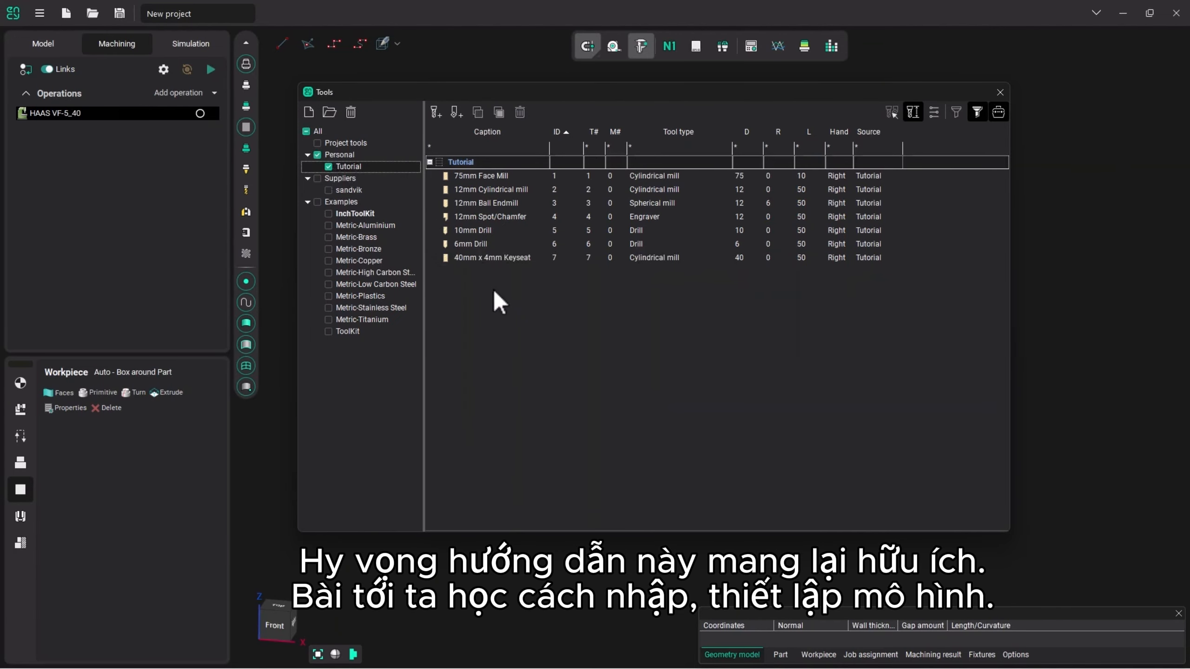